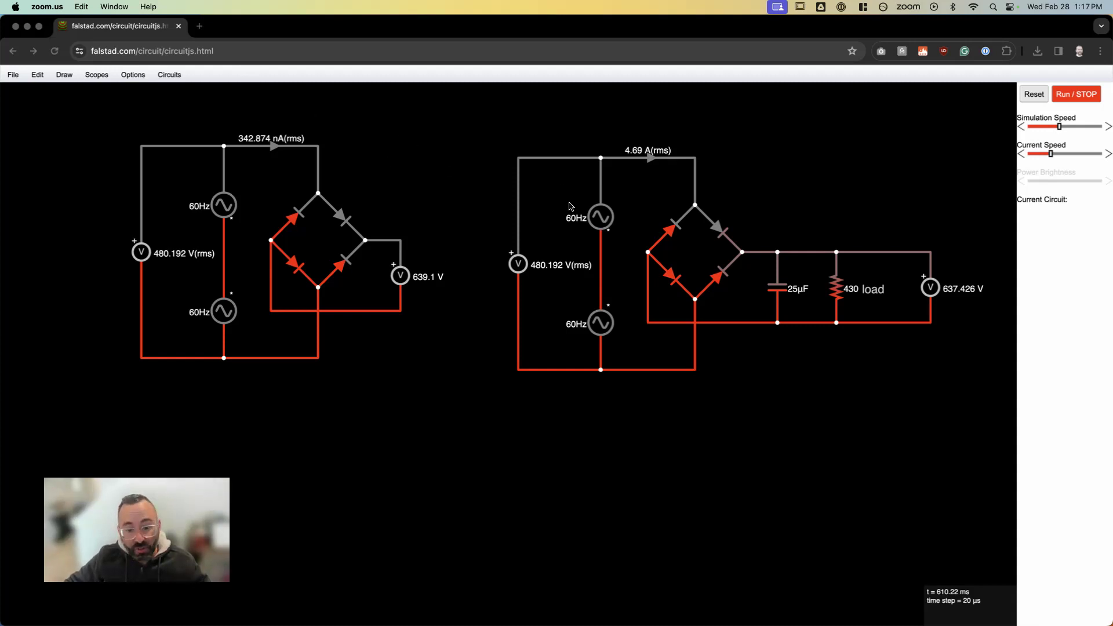
Highlight the loaded rectifier circuit, then its diode bridge, the 25 µF capacitor and the 430 ohm load resistor in turn
{"action": "left_click", "coordinate": [506, 141]}
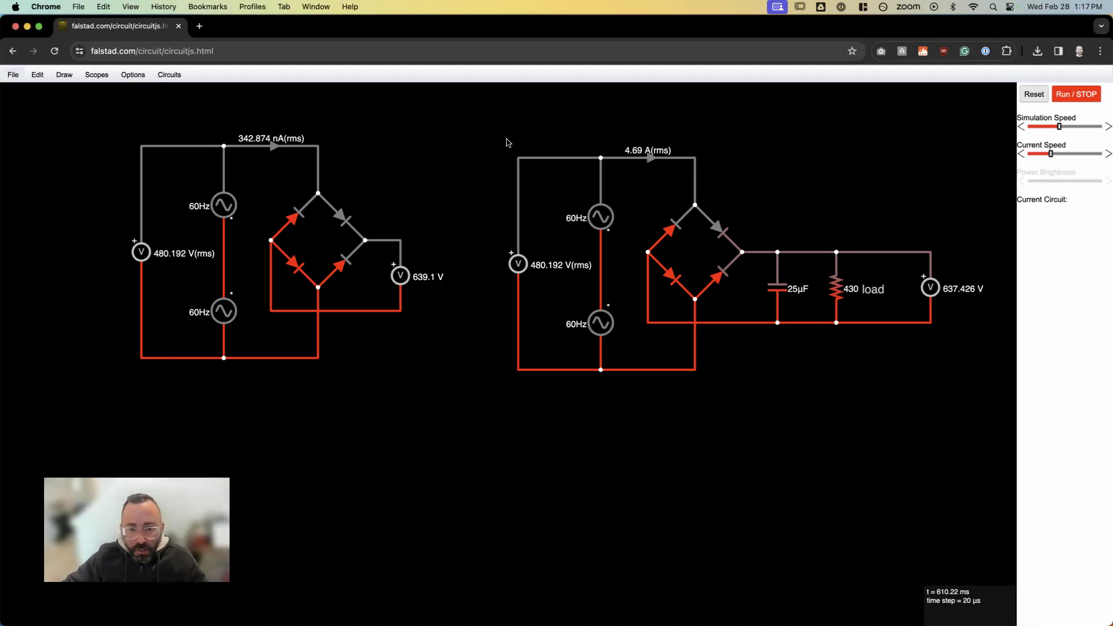
{"action": "left_click_drag", "start_coordinate": [510, 138], "coordinate": [993, 417]}
{"action": "left_click", "coordinate": [823, 452]}
{"action": "mouse_move", "coordinate": [670, 229]}
{"action": "left_mouse_down"}
{"action": "mouse_move", "coordinate": [707, 275]}
{"action": "mouse_move", "coordinate": [670, 229]}
{"action": "left_mouse_up"}
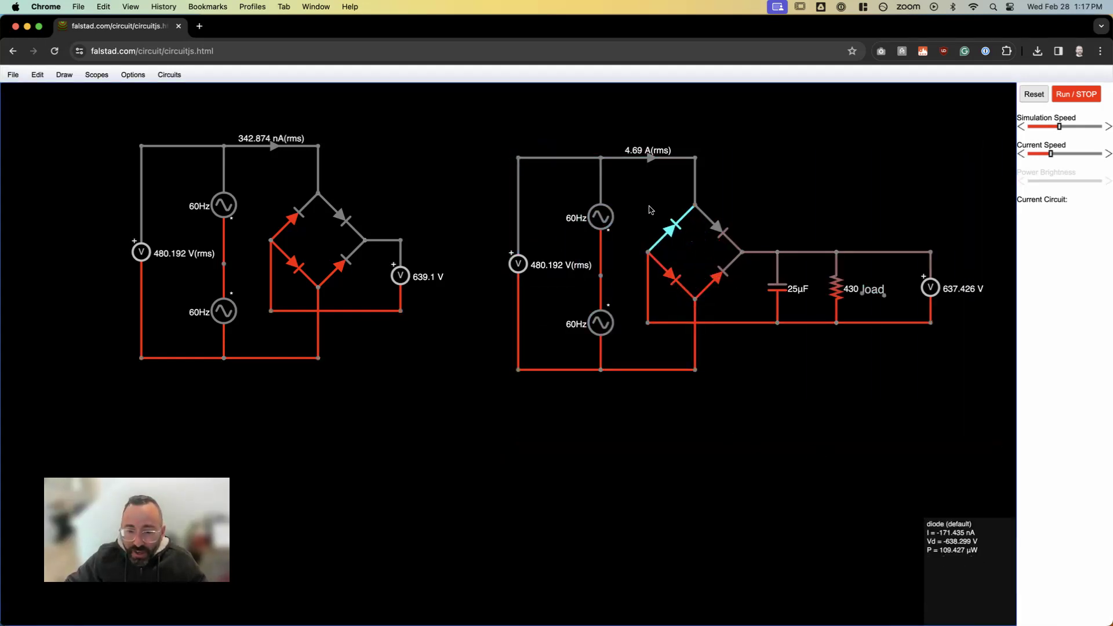
{"action": "left_click_drag", "start_coordinate": [625, 191], "coordinate": [743, 316]}
{"action": "left_click", "coordinate": [750, 268]}
{"action": "left_click_drag", "start_coordinate": [754, 272], "coordinate": [814, 314]}
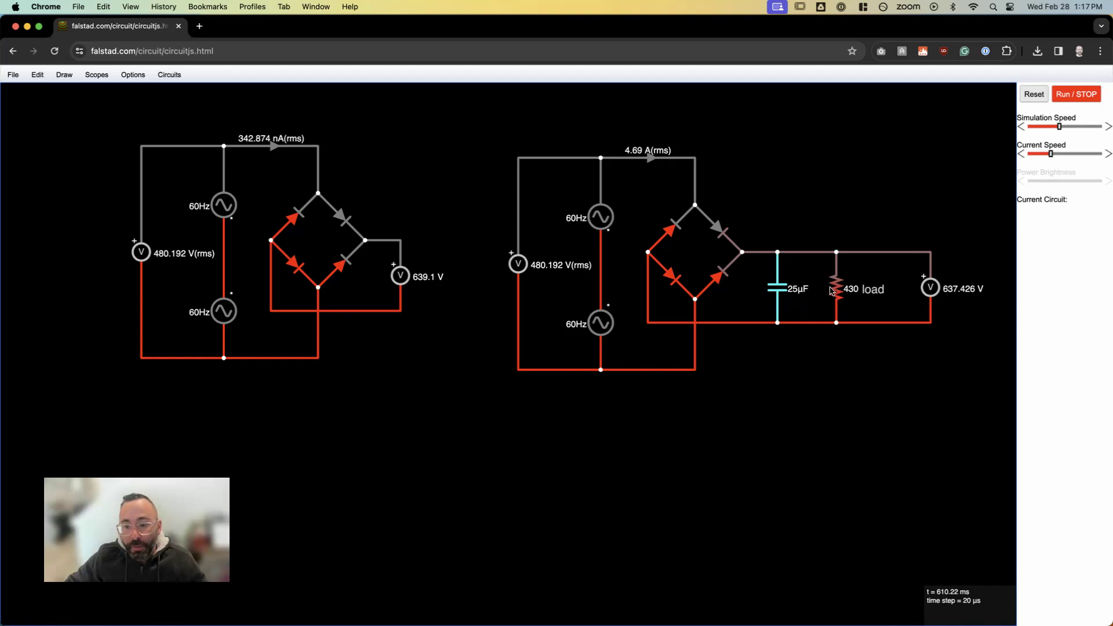
{"action": "left_click_drag", "start_coordinate": [813, 265], "coordinate": [879, 306]}
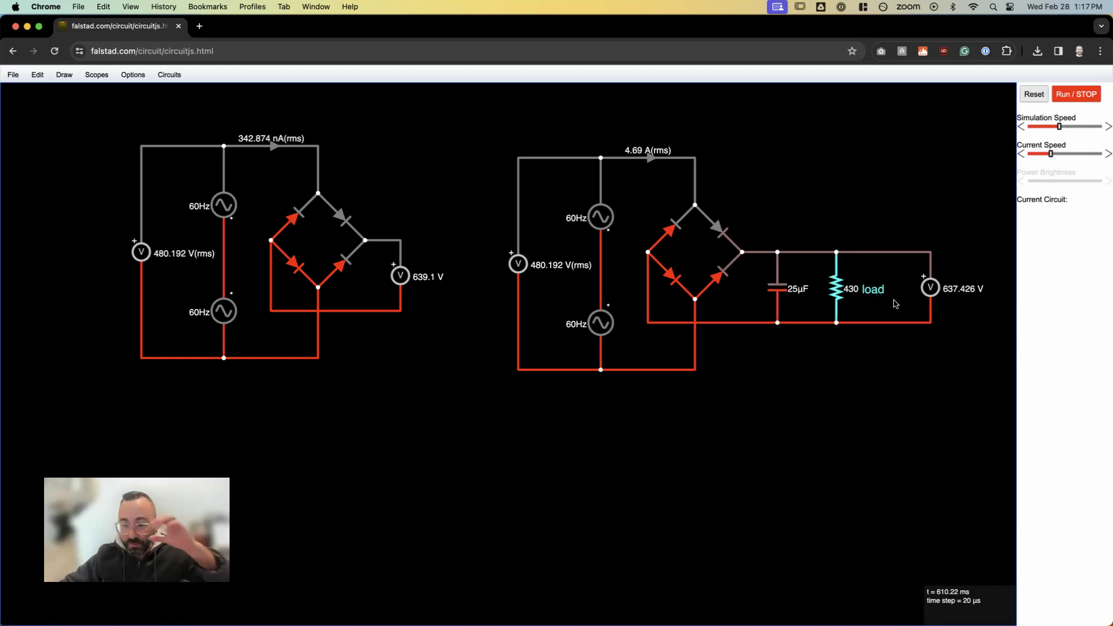
{"action": "left_click", "coordinate": [920, 405]}
Highlight the two series AC sources of the loaded circuit and inspect the source readings
{"action": "left_click_drag", "start_coordinate": [562, 185], "coordinate": [626, 348]}
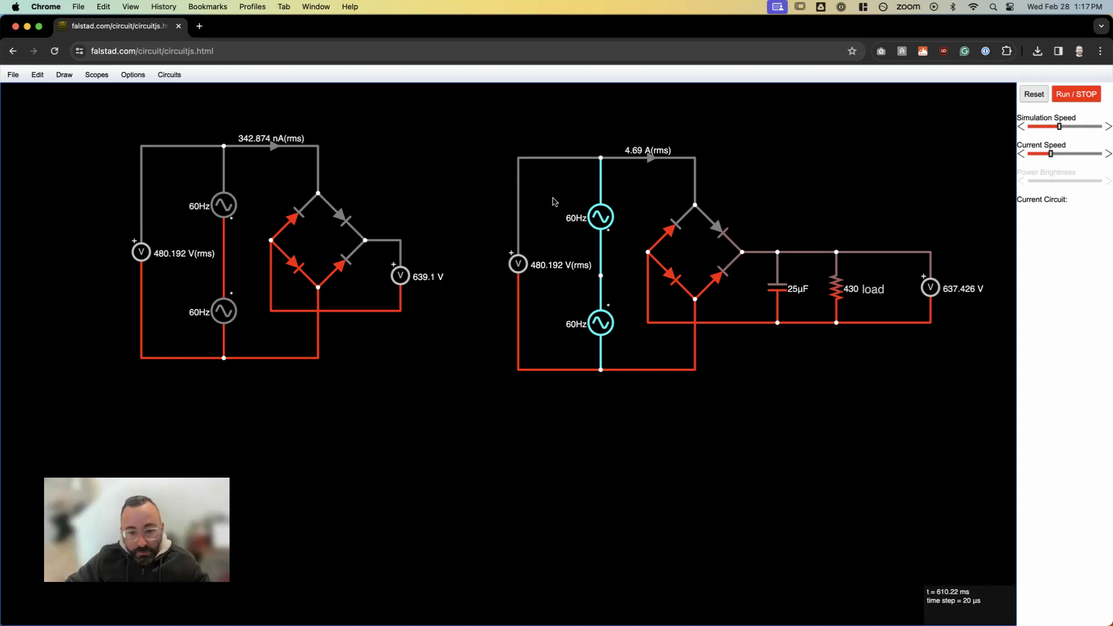
{"action": "left_click", "coordinate": [610, 236]}
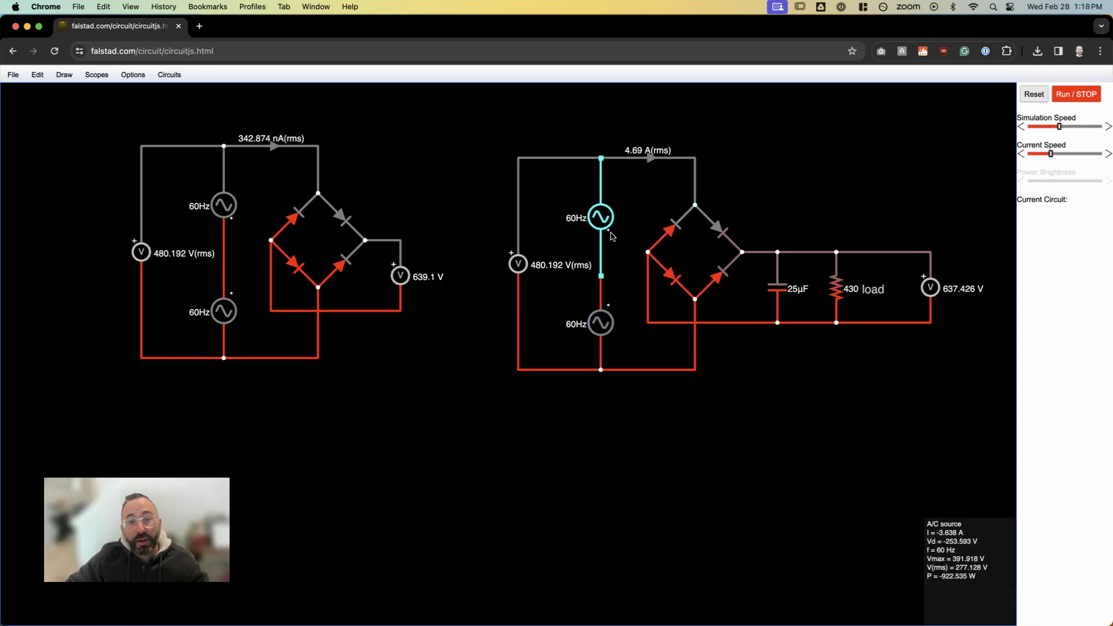
{"action": "mouse_move", "coordinate": [609, 306]}
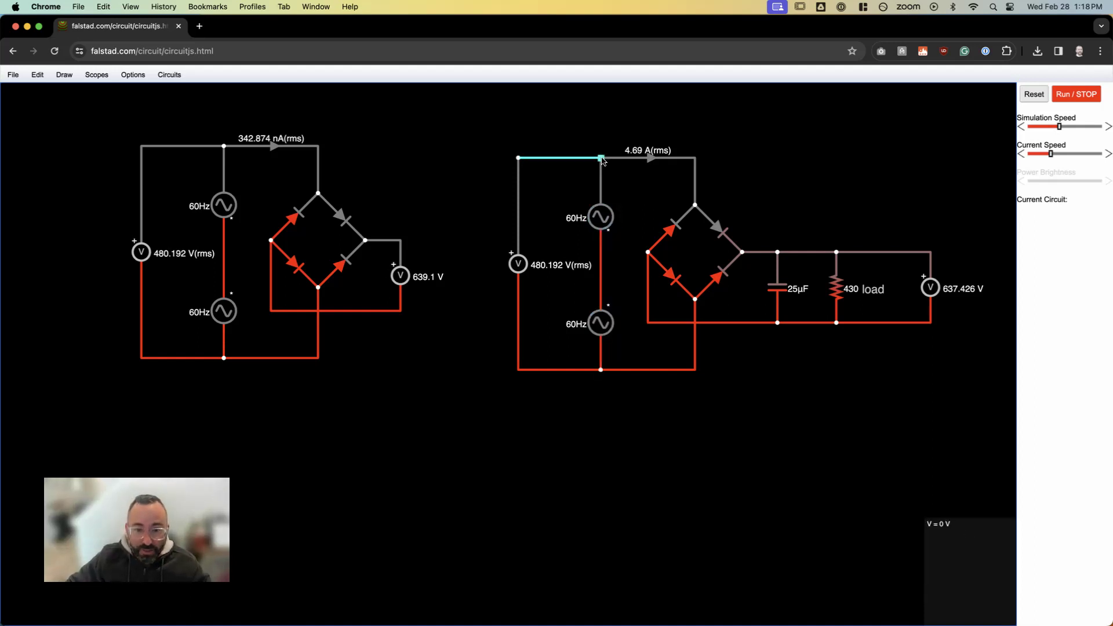
{"action": "mouse_move", "coordinate": [603, 227]}
{"action": "mouse_move", "coordinate": [603, 374]}
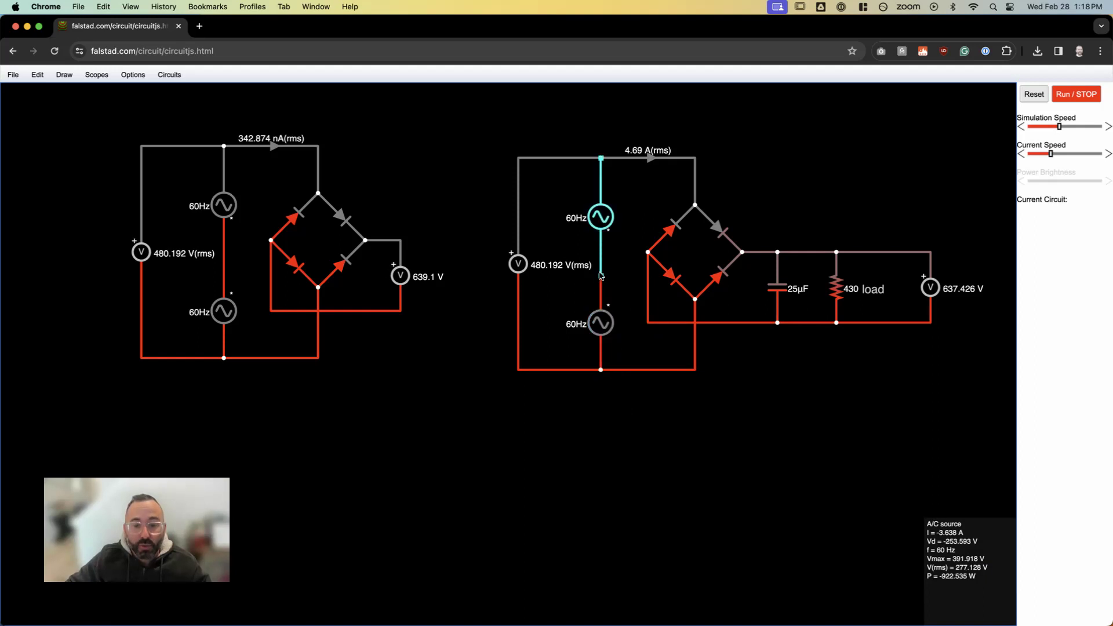
Check the max voltage, frequency and phase offset of the loaded circuit's upper AC source, leaving its properties unchanged
{"action": "double_click", "coordinate": [594, 222]}
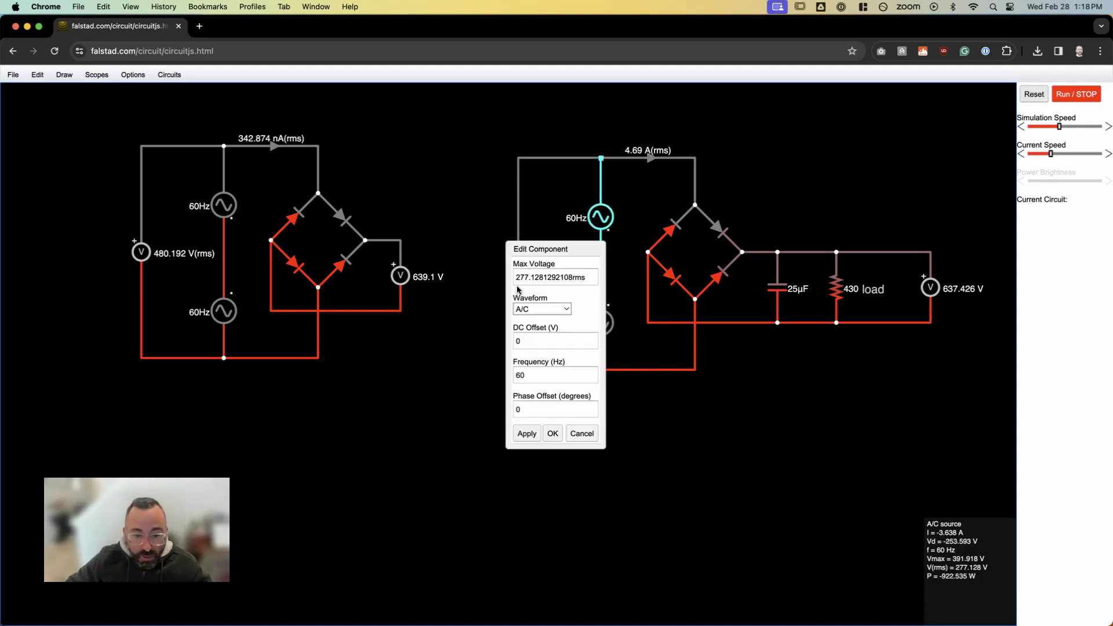
{"action": "left_click_drag", "start_coordinate": [515, 277], "coordinate": [522, 277]}
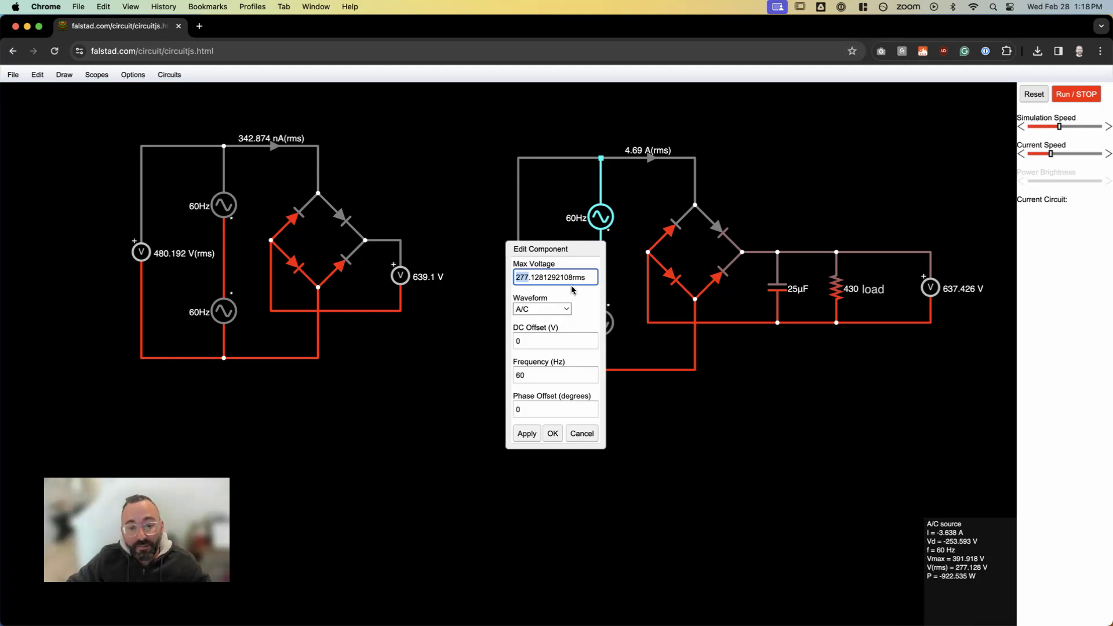
{"action": "left_click_drag", "start_coordinate": [573, 277], "coordinate": [584, 278]}
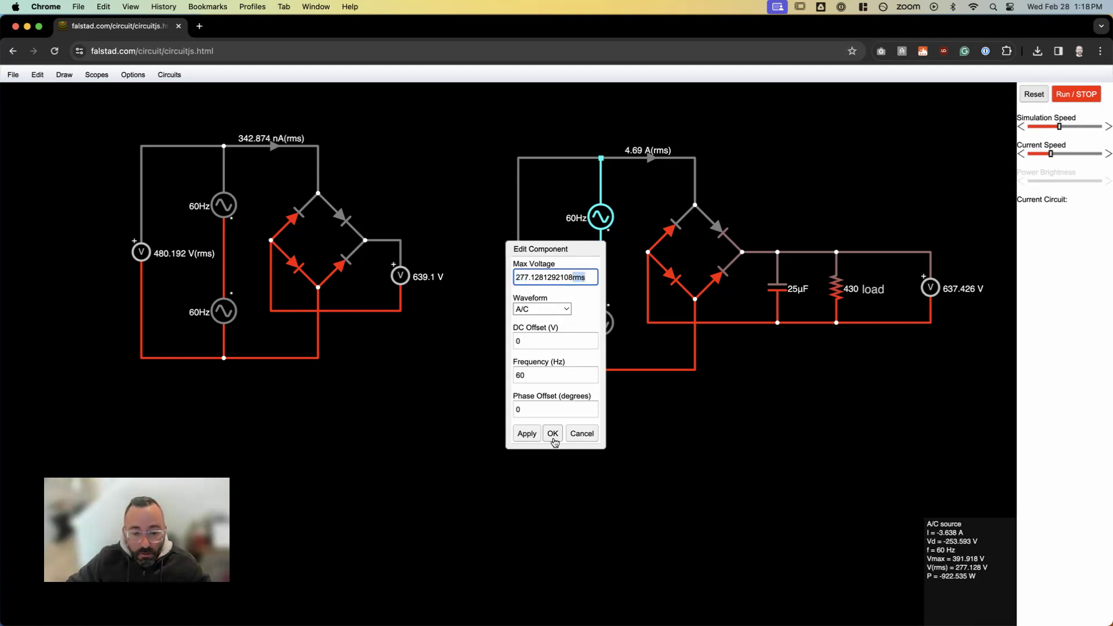
{"action": "left_click", "coordinate": [521, 375]}
{"action": "left_click", "coordinate": [521, 409]}
{"action": "left_click", "coordinate": [557, 432]}
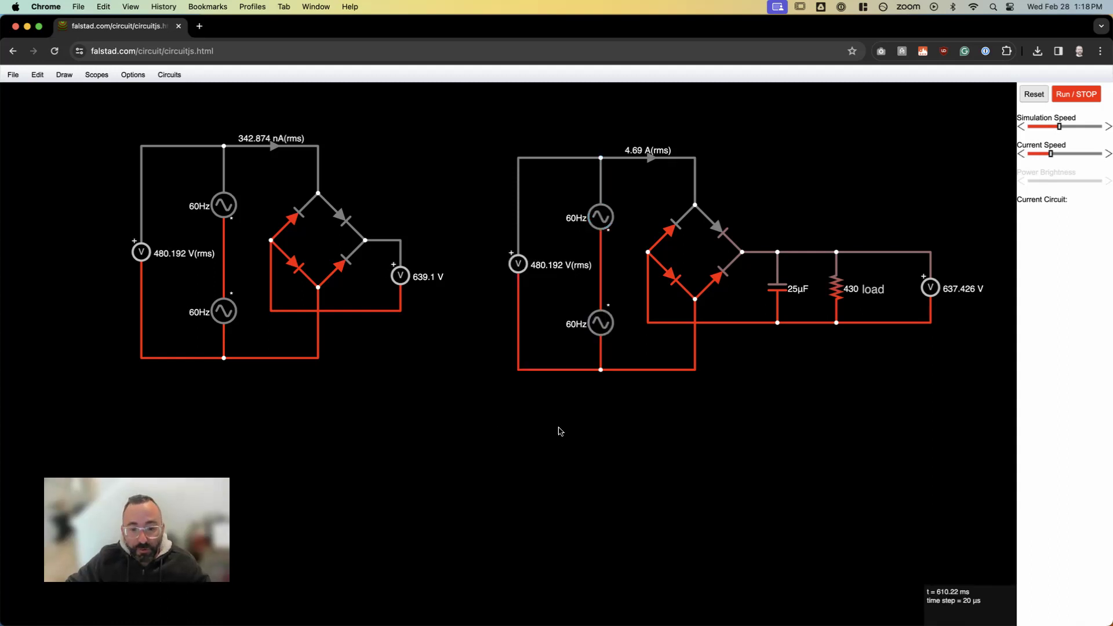
Check the max voltage and phase offset of the loaded circuit's lower AC source, and highlight the input voltmeter
{"action": "double_click", "coordinate": [605, 324]}
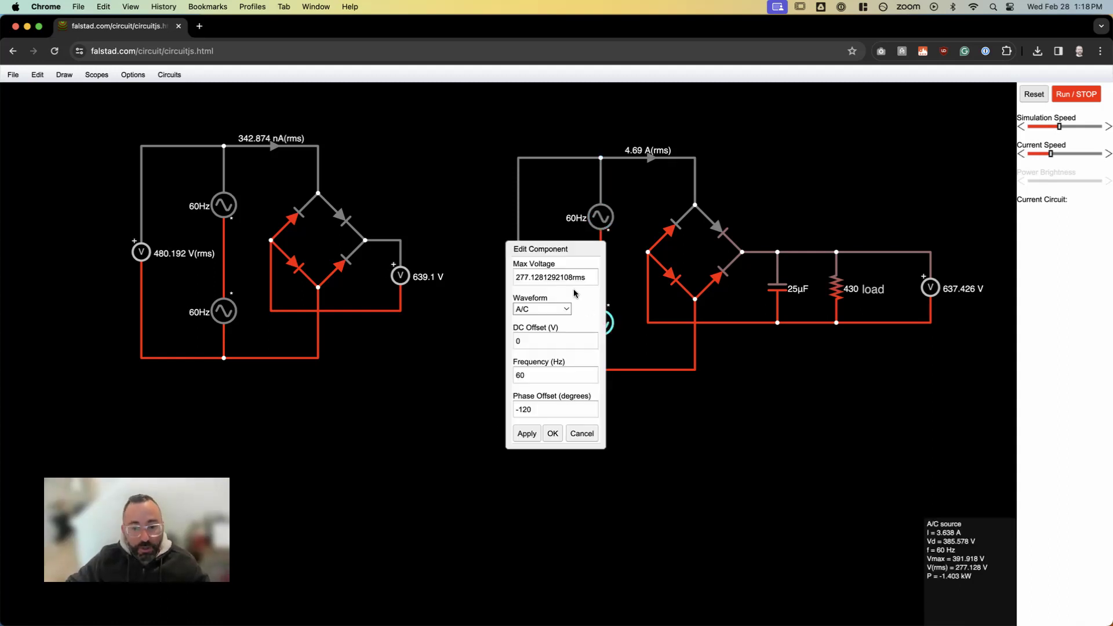
{"action": "left_click_drag", "start_coordinate": [586, 277], "coordinate": [493, 280]}
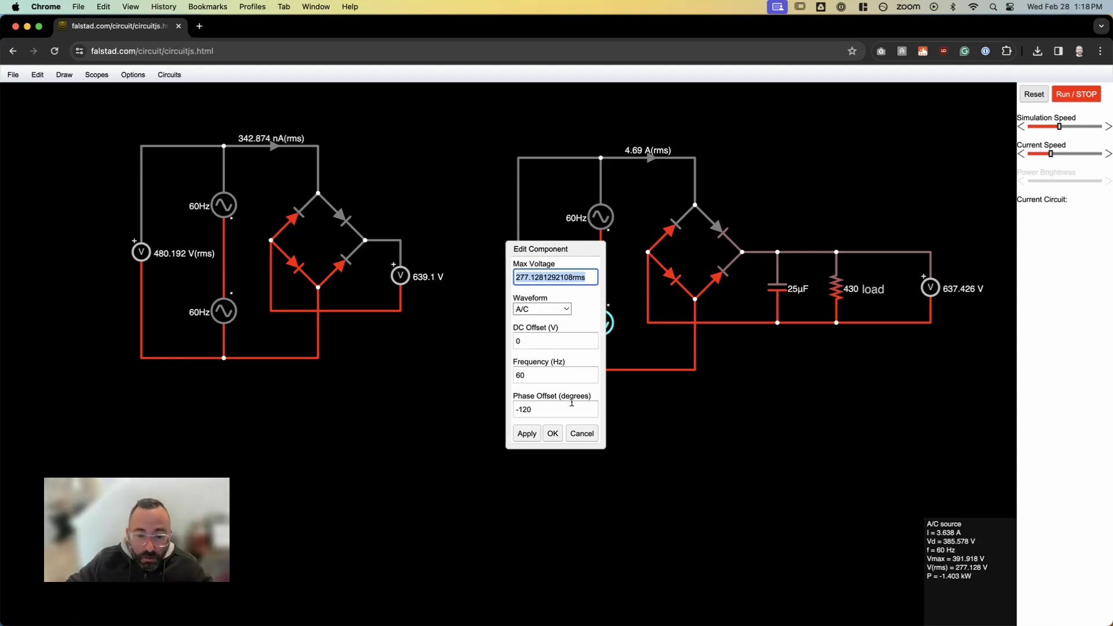
{"action": "left_click_drag", "start_coordinate": [559, 409], "coordinate": [476, 443]}
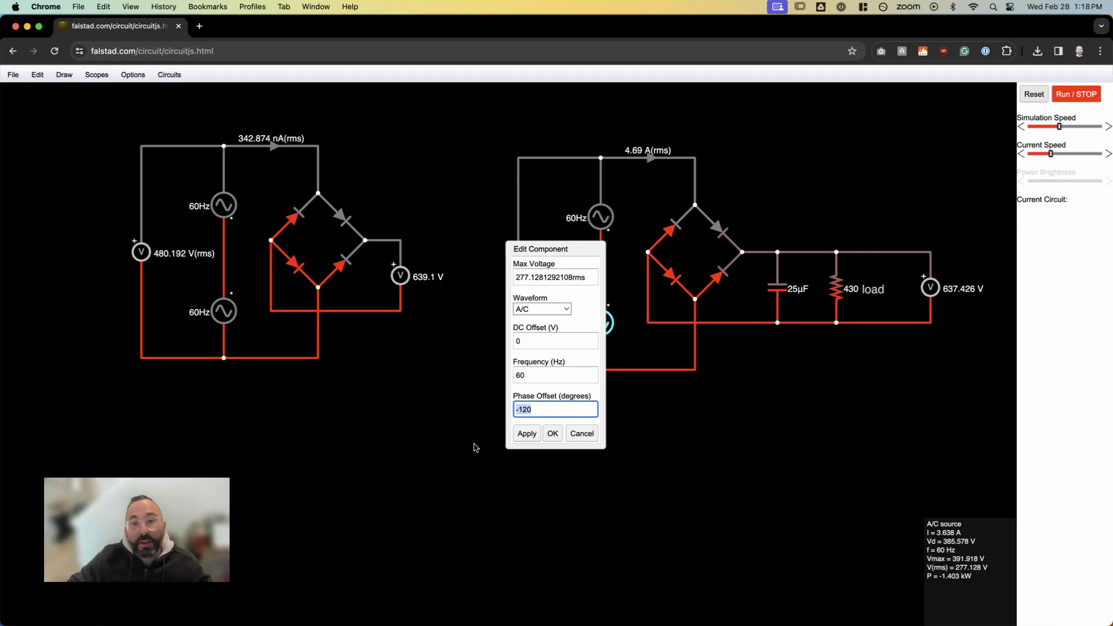
{"action": "left_click", "coordinate": [553, 435]}
{"action": "left_click_drag", "start_coordinate": [522, 292], "coordinate": [539, 305]}
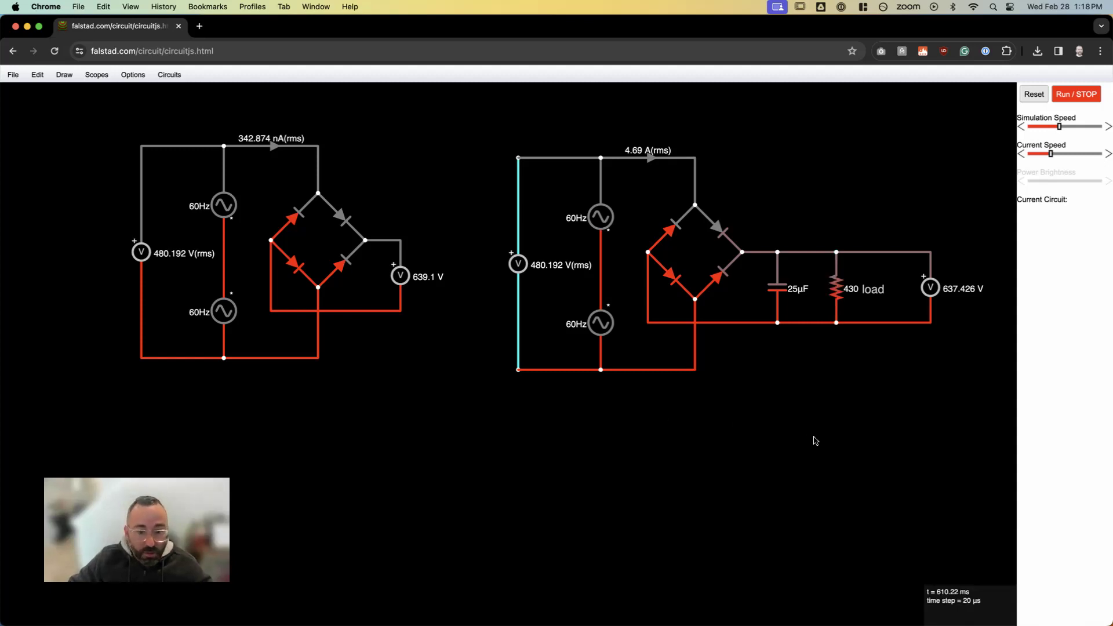
Highlight the unloaded rectifier circuit and compare it with the capacitor and load resistor of the loaded one
{"action": "left_click_drag", "start_coordinate": [101, 121], "coordinate": [459, 389]}
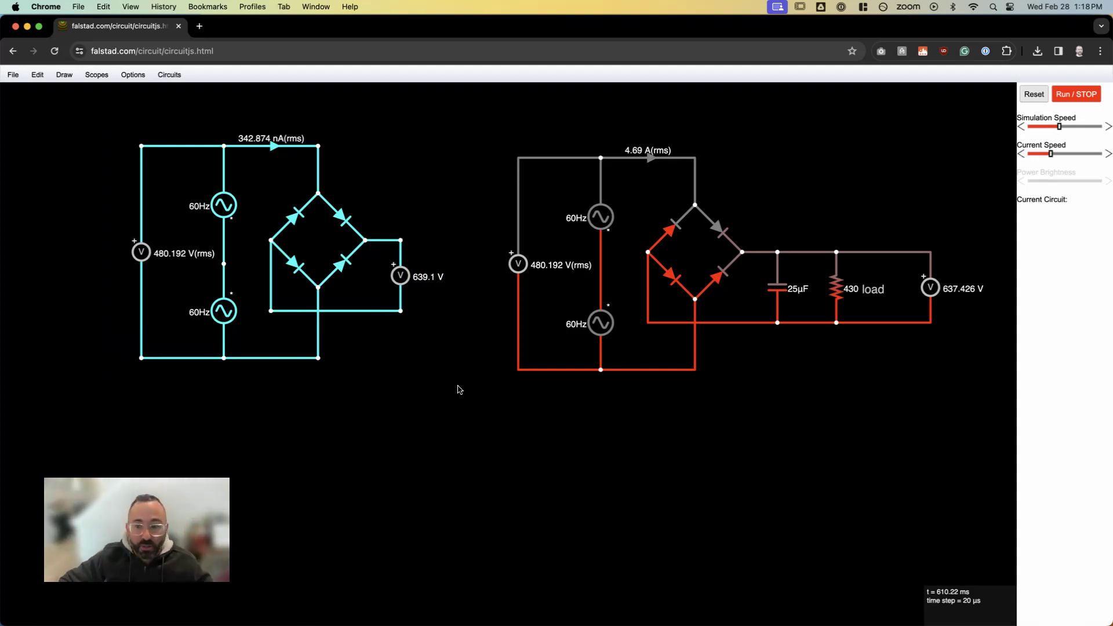
{"action": "mouse_move", "coordinate": [839, 297]}
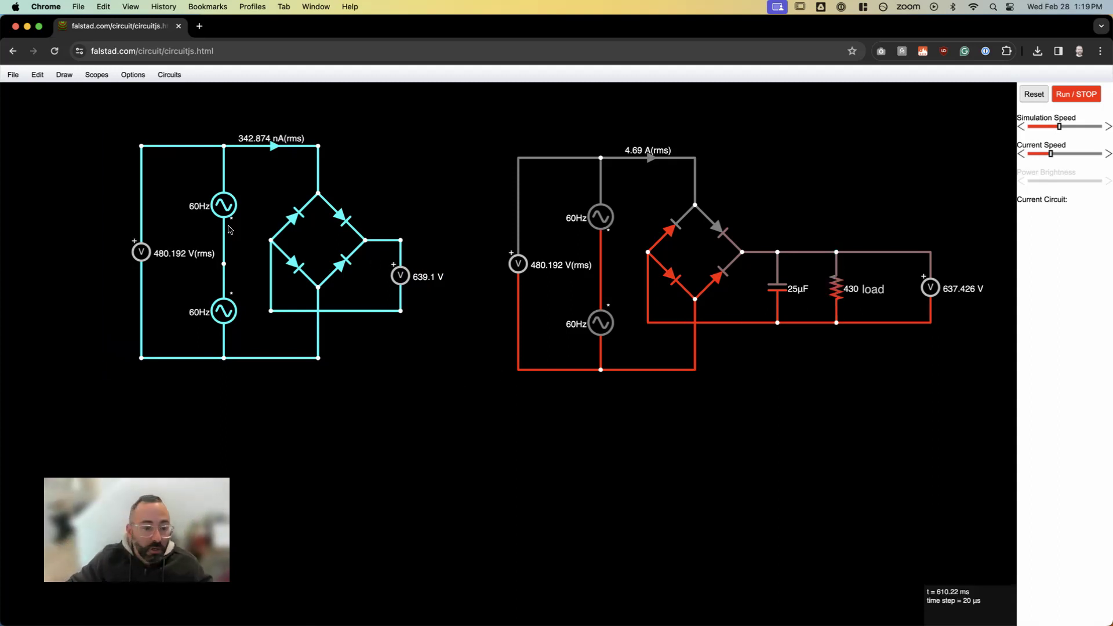
{"action": "left_click", "coordinate": [372, 369]}
{"action": "left_click_drag", "start_coordinate": [112, 127], "coordinate": [451, 387]}
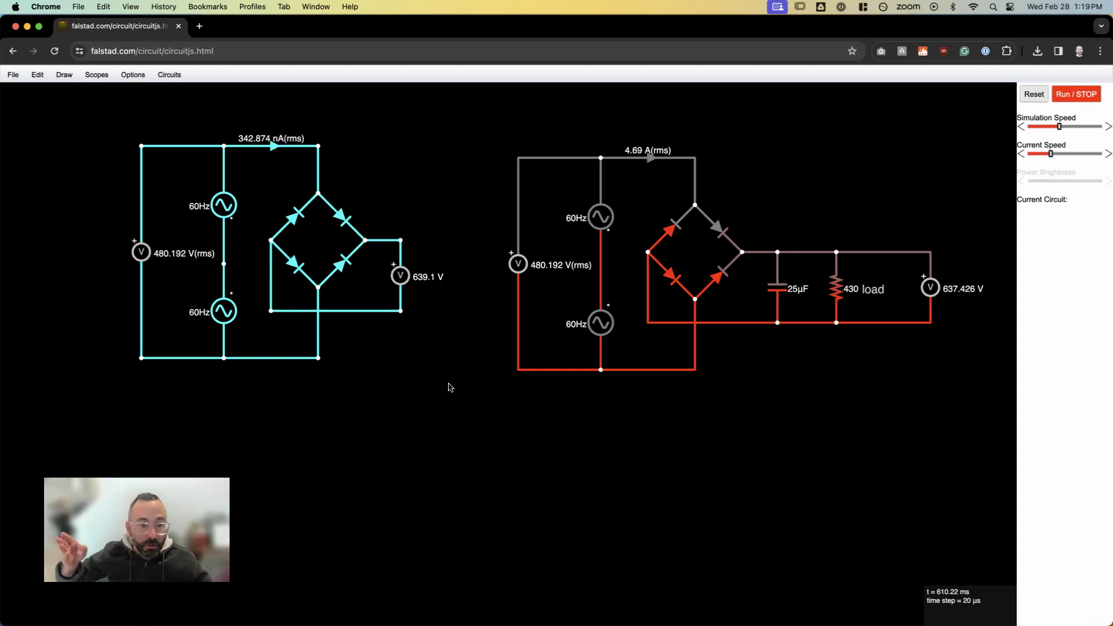
{"action": "mouse_move", "coordinate": [778, 292]}
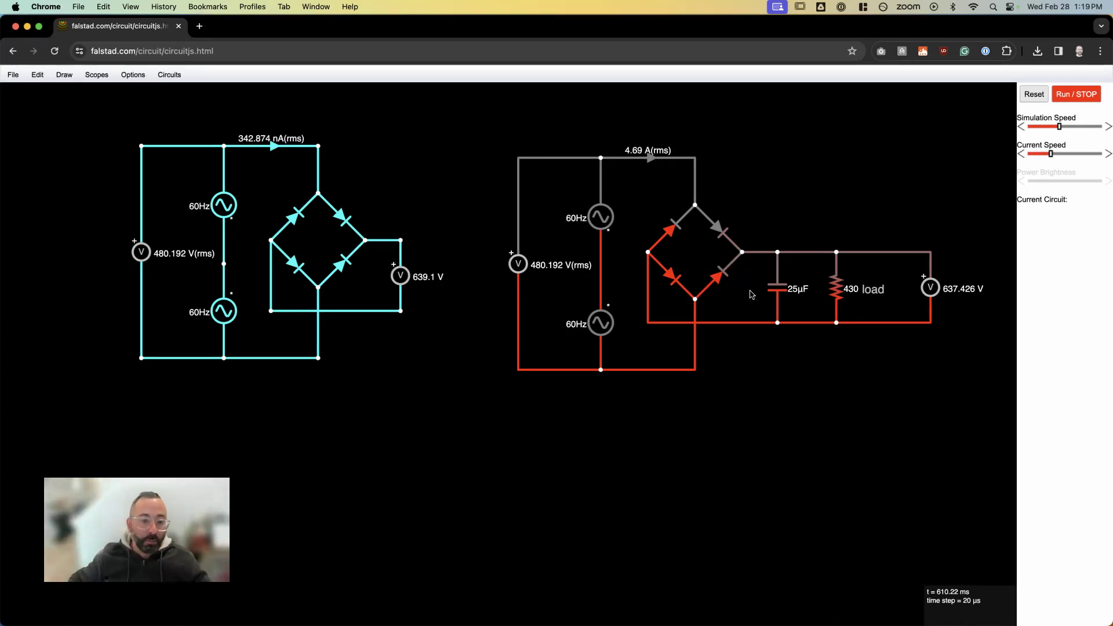
{"action": "left_click_drag", "start_coordinate": [94, 124], "coordinate": [436, 389]}
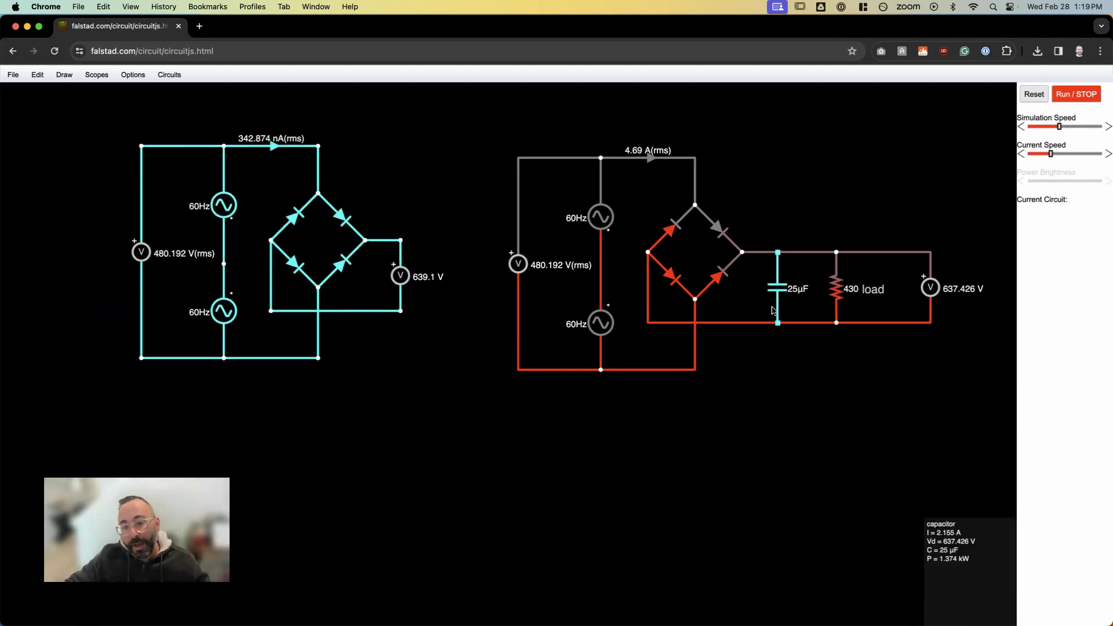
{"action": "left_click", "coordinate": [414, 343]}
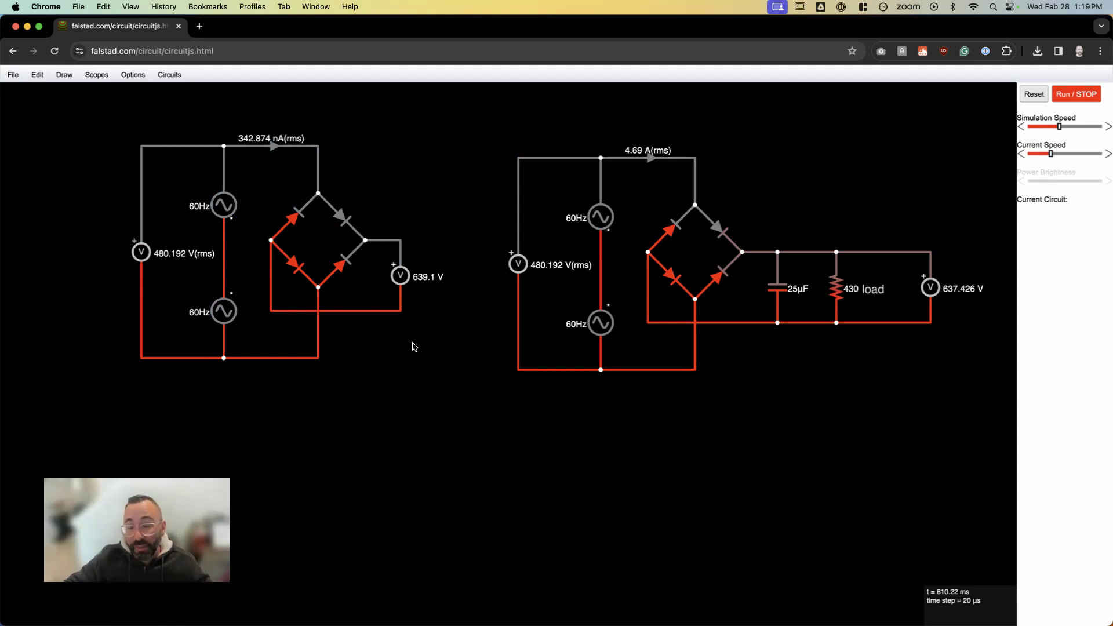
Run the simulation and show the loaded circuit's AC input voltmeter in a new docked scope
{"action": "left_click", "coordinate": [1074, 96]}
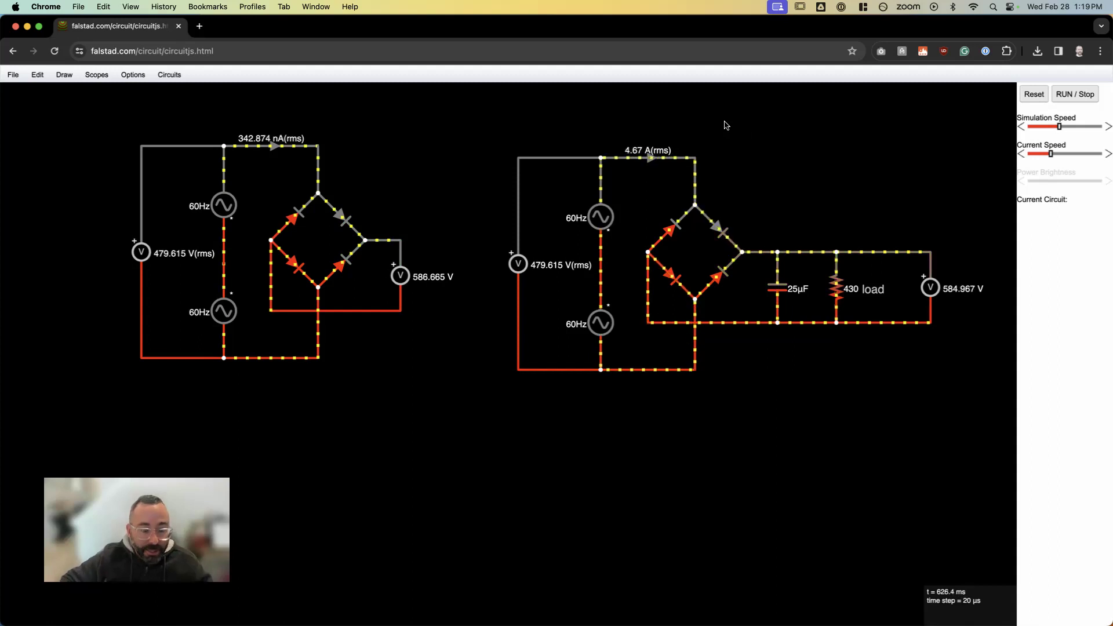
{"action": "right_click", "coordinate": [520, 267]}
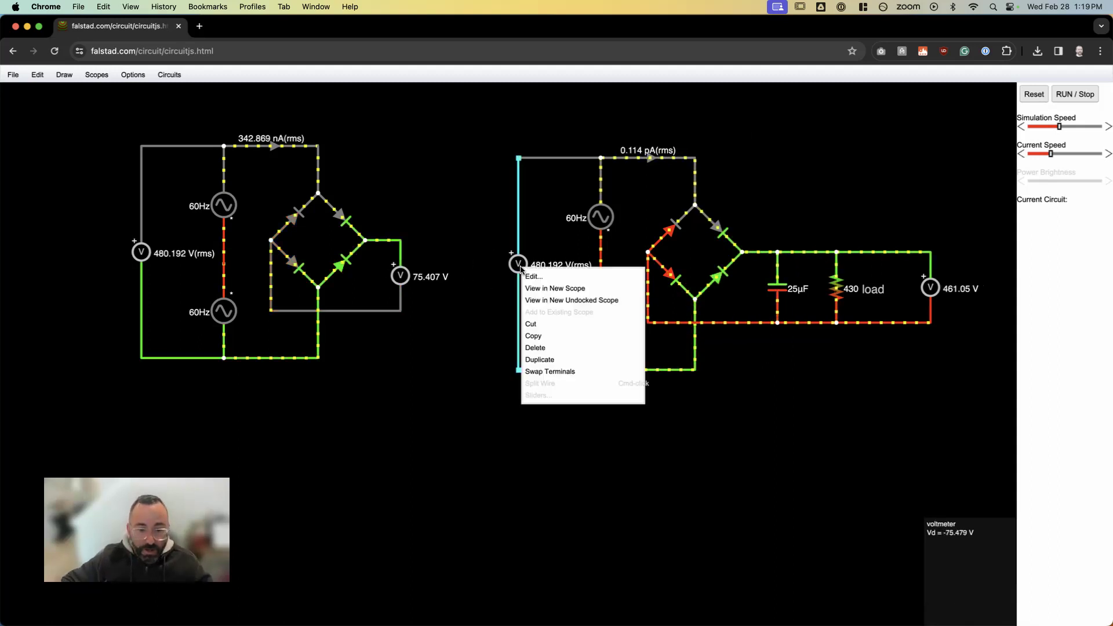
{"action": "left_click", "coordinate": [572, 288]}
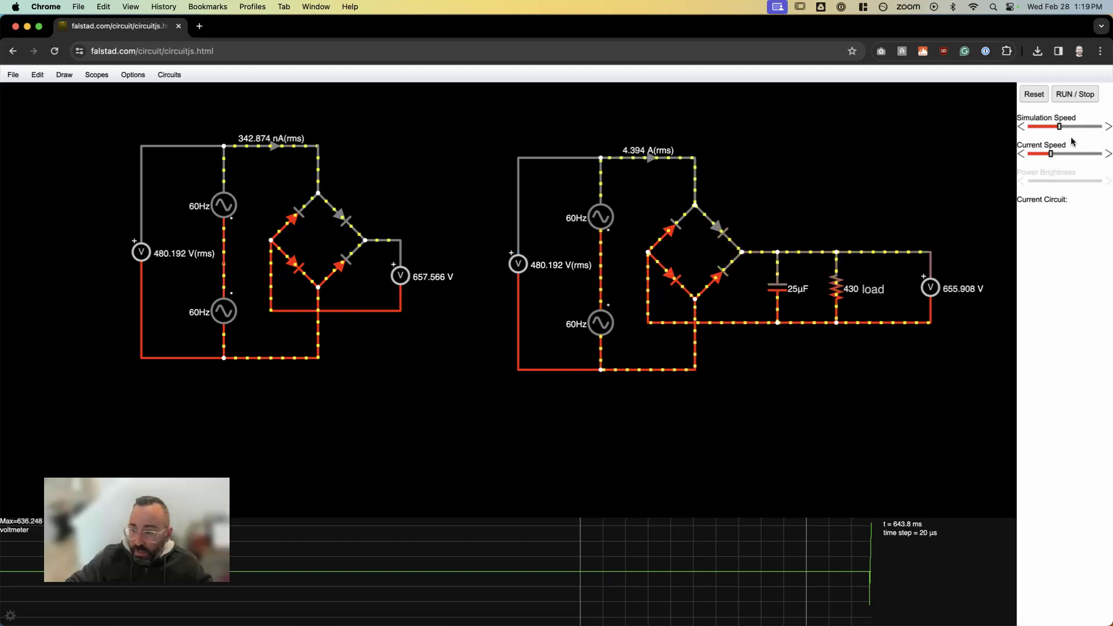
Raise the simulation speed to about three quarters of its range and pause the simulation
{"action": "left_click_drag", "start_coordinate": [1059, 124], "coordinate": [1097, 129]}
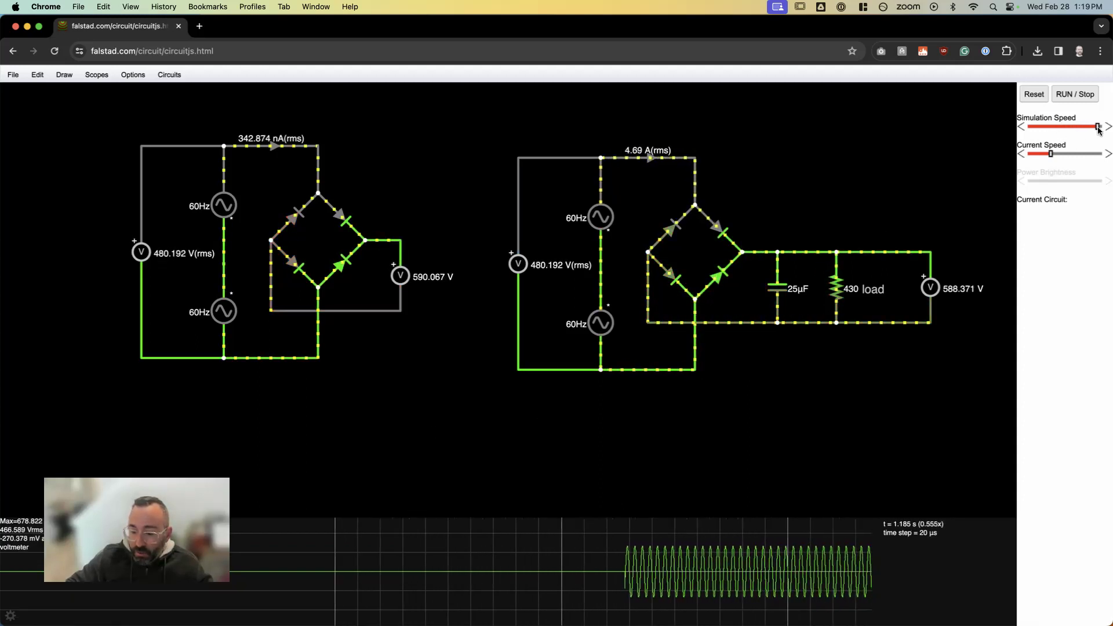
{"action": "left_click_drag", "start_coordinate": [1098, 128], "coordinate": [1083, 127]}
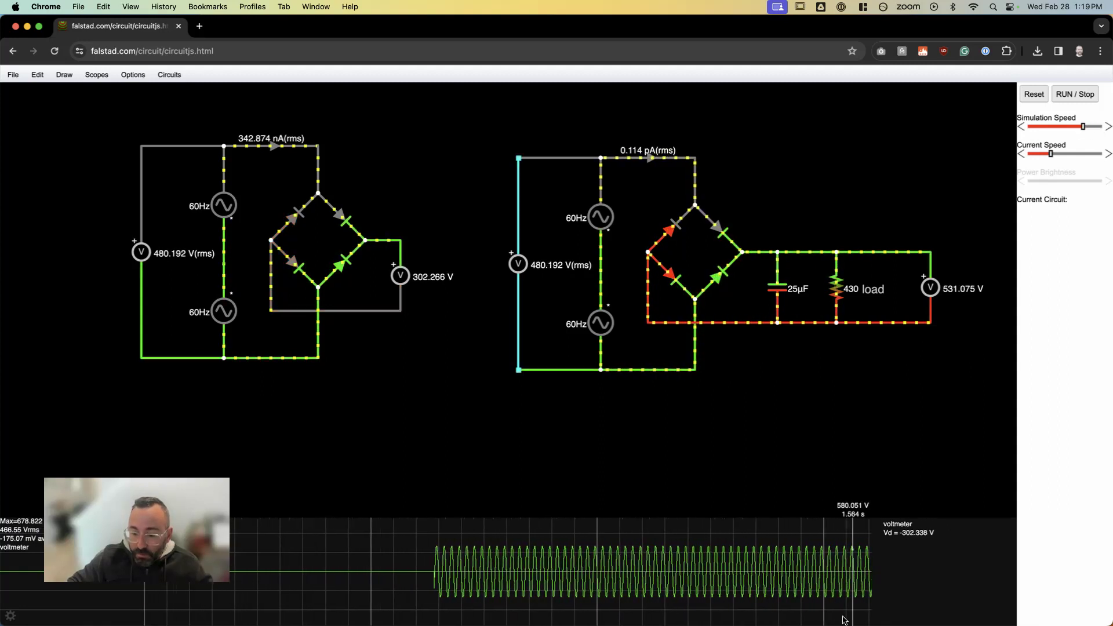
{"action": "key", "text": "space"}
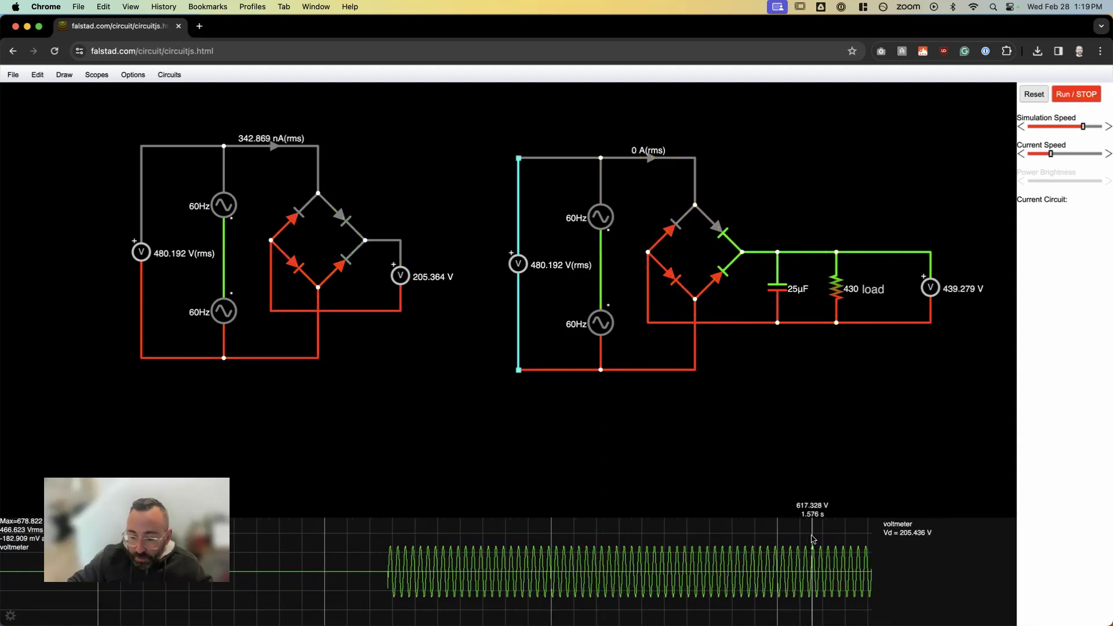
Shorten the time per division of the voltmeter scope's horizontal scale so individual sine cycles are spread out
{"action": "right_click", "coordinate": [813, 517]}
{"action": "left_click", "coordinate": [853, 620]}
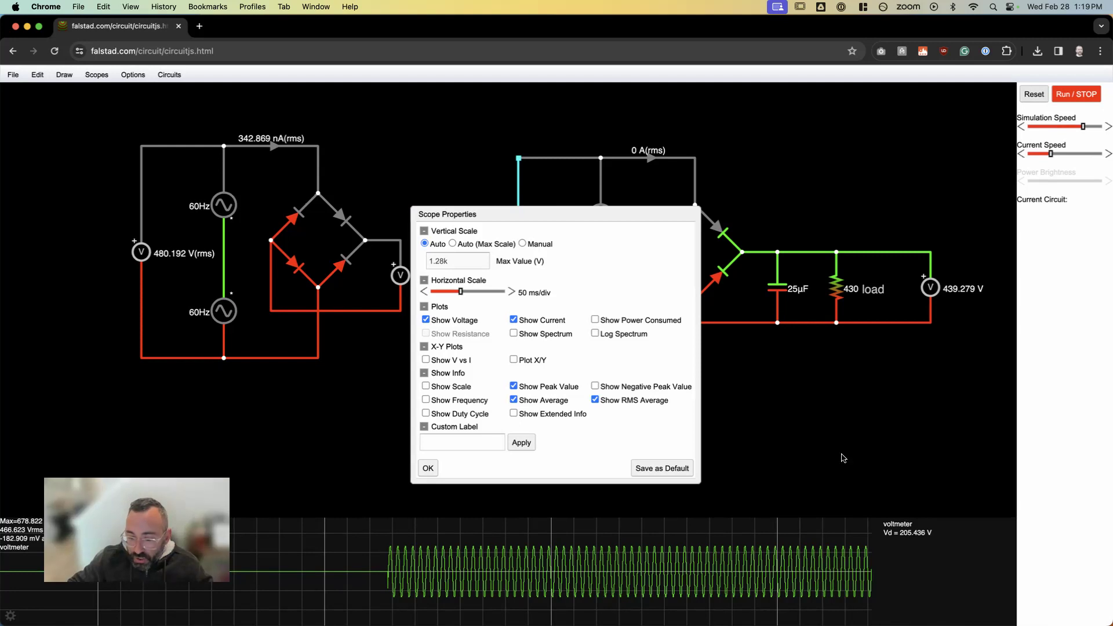
{"action": "left_click_drag", "start_coordinate": [461, 292], "coordinate": [453, 293]}
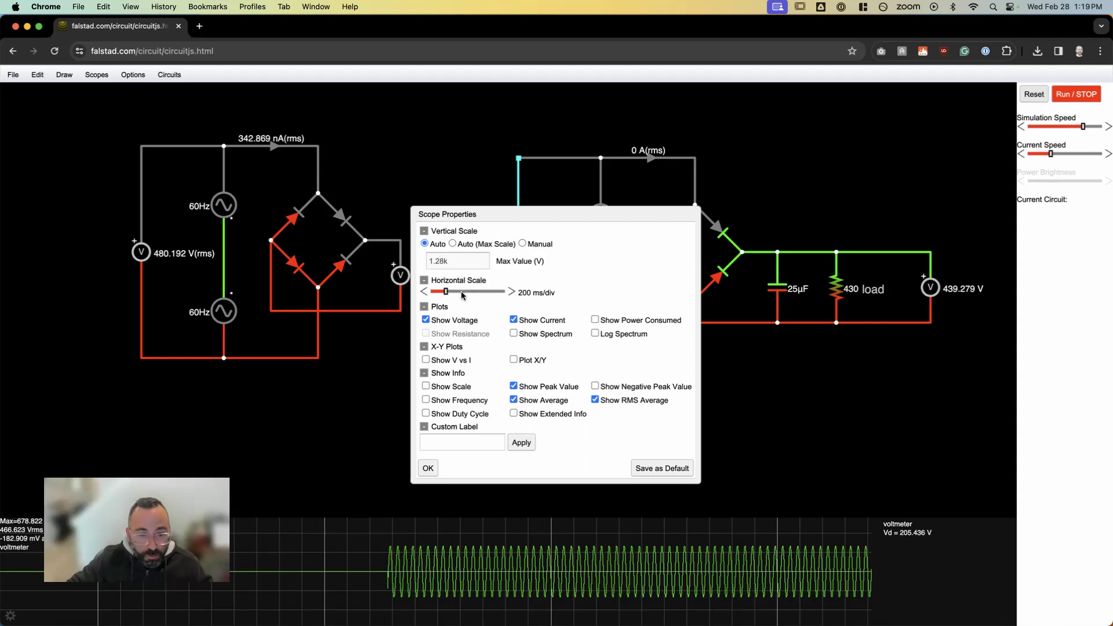
{"action": "left_click_drag", "start_coordinate": [446, 292], "coordinate": [467, 294]}
{"action": "left_click", "coordinate": [482, 291]}
{"action": "left_click", "coordinate": [429, 468]}
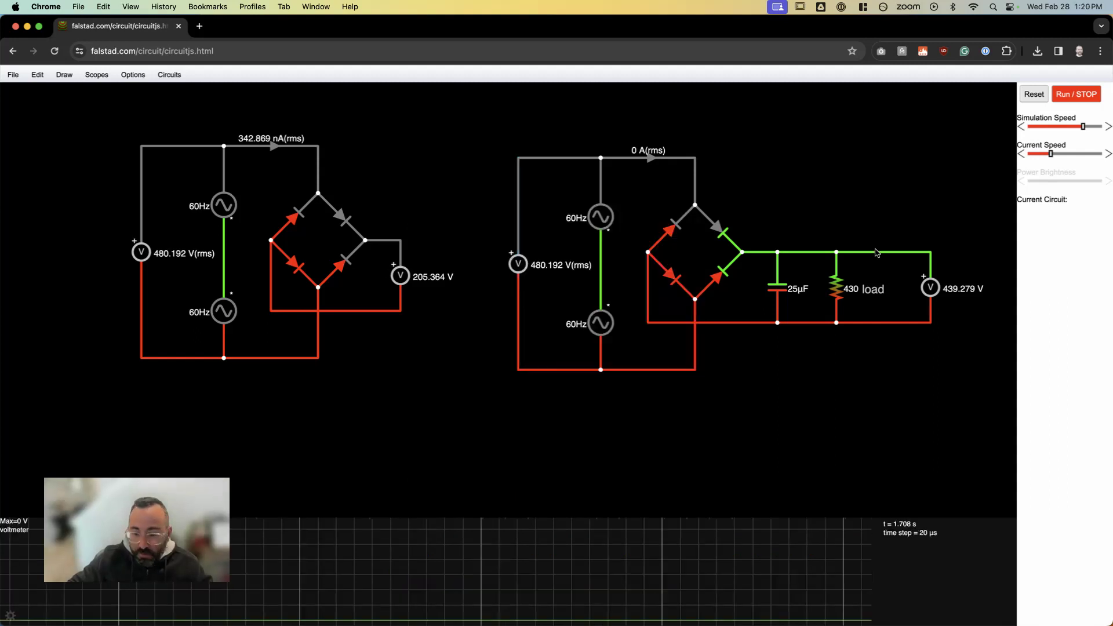
Run the simulation to redraw the input voltmeter waveform, pause it and examine the scope's peak and RMS readings
{"action": "left_click", "coordinate": [1079, 96]}
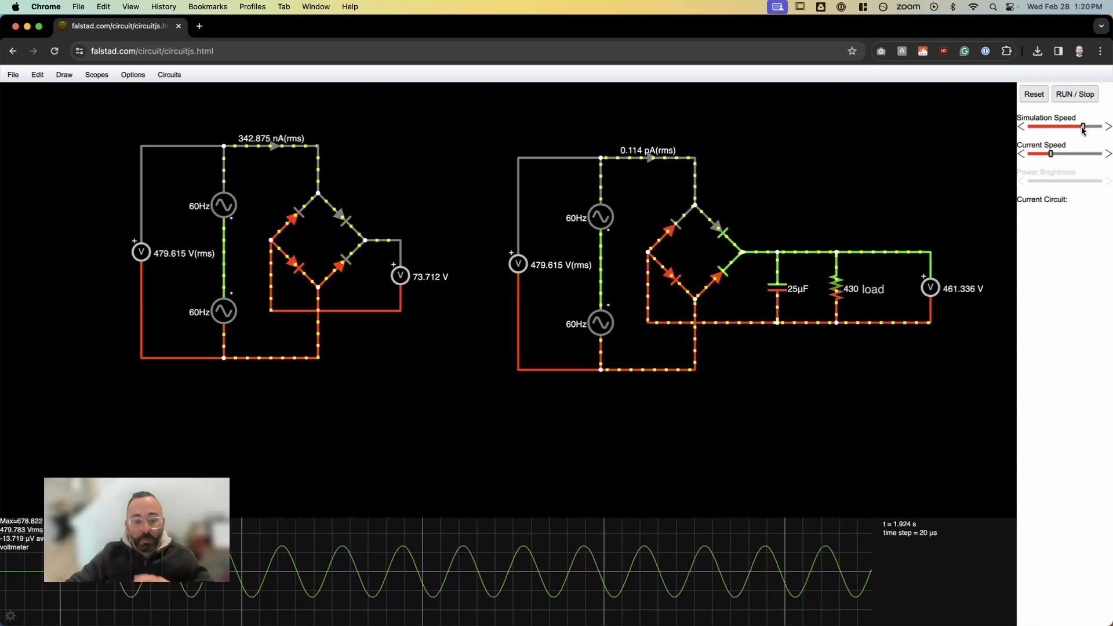
{"action": "left_click", "coordinate": [1074, 97]}
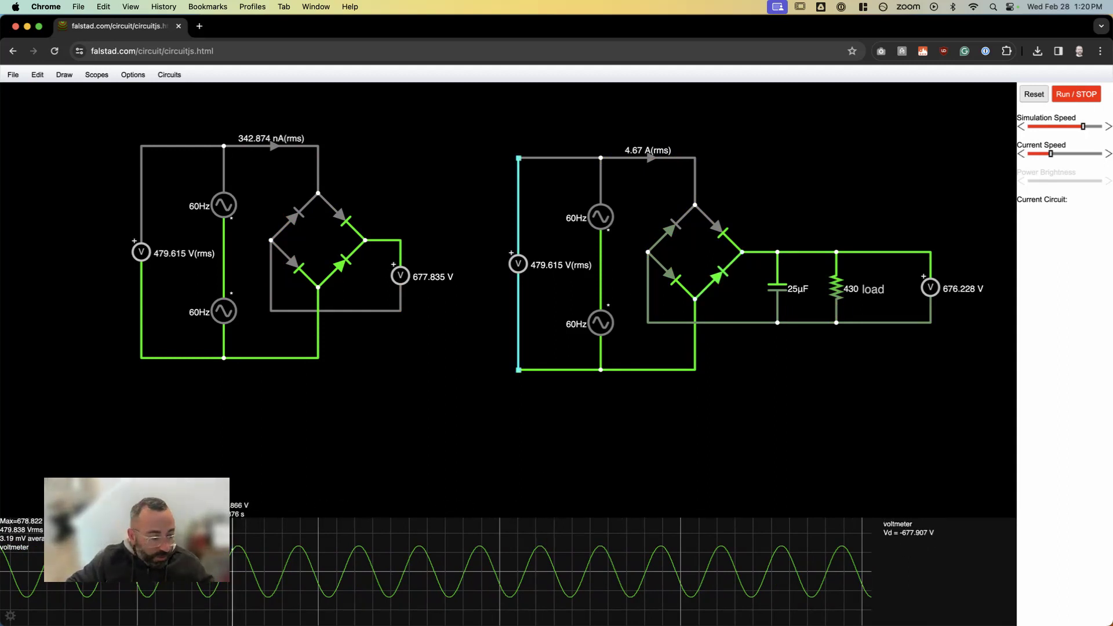
{"action": "left_click", "coordinate": [224, 204]}
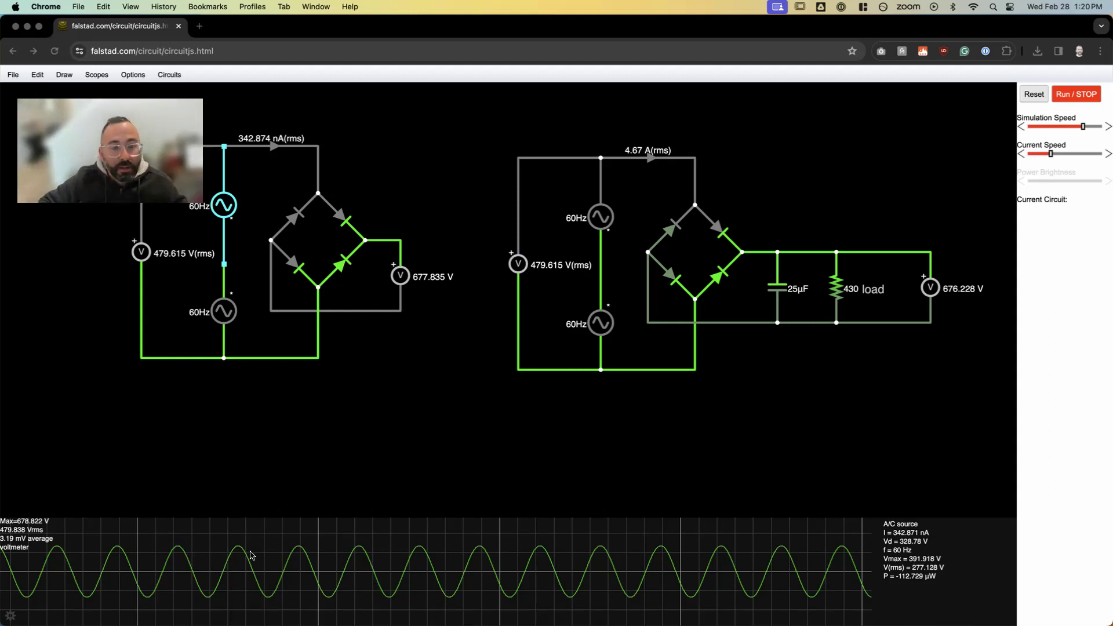
{"action": "left_click", "coordinate": [19, 527]}
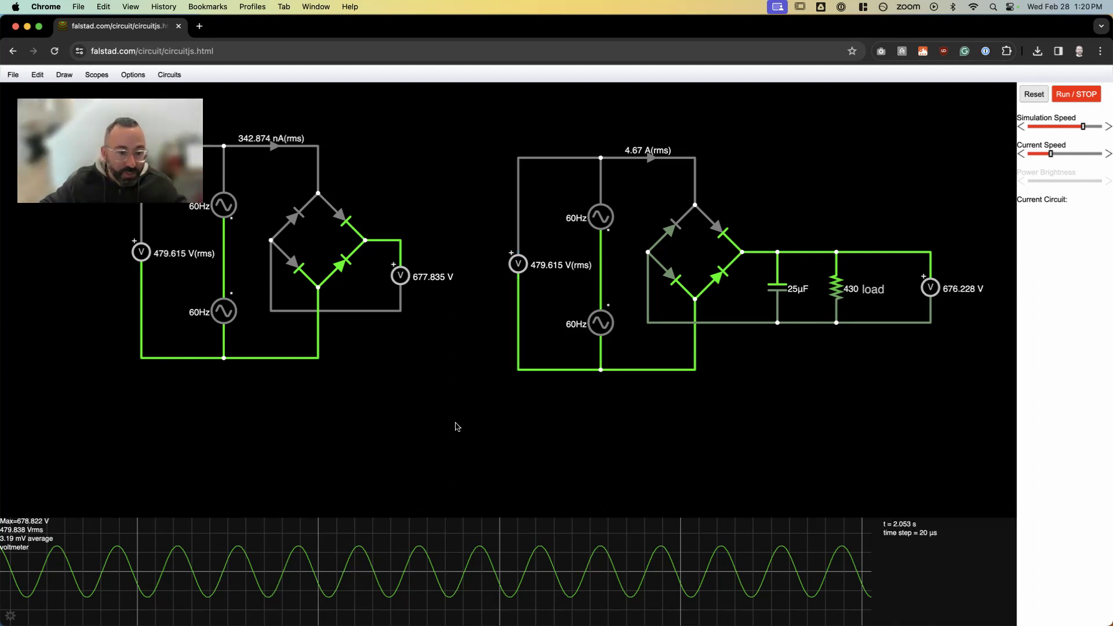
Add the unloaded bridge's DC output voltmeter to the existing scope, run the simulation to draw both waveforms, and pause it
{"action": "right_click", "coordinate": [403, 276]}
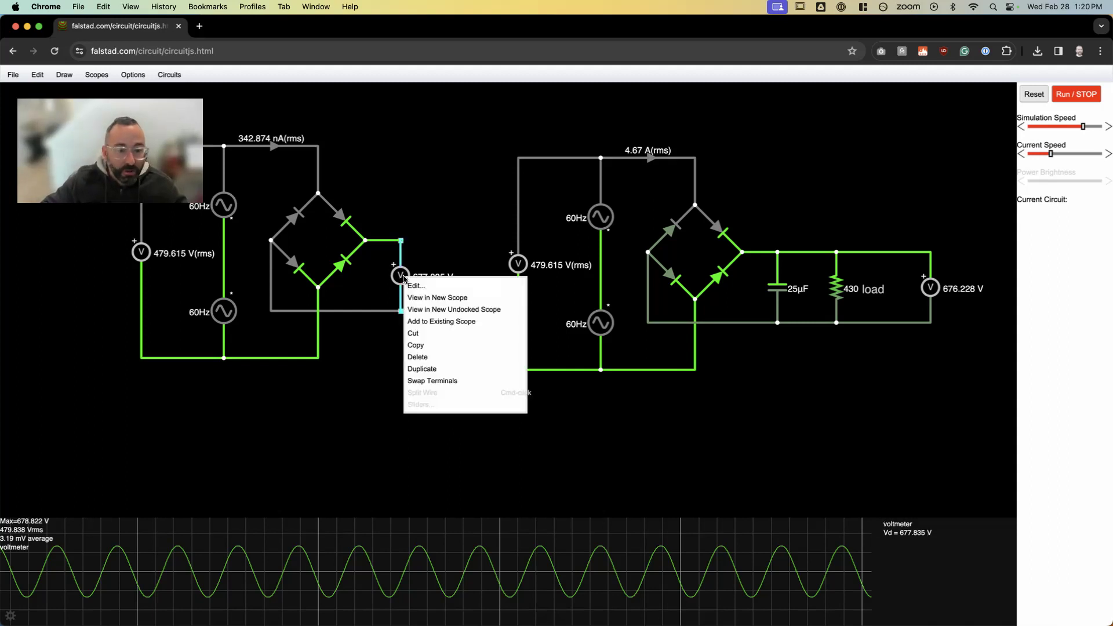
{"action": "left_click", "coordinate": [466, 322]}
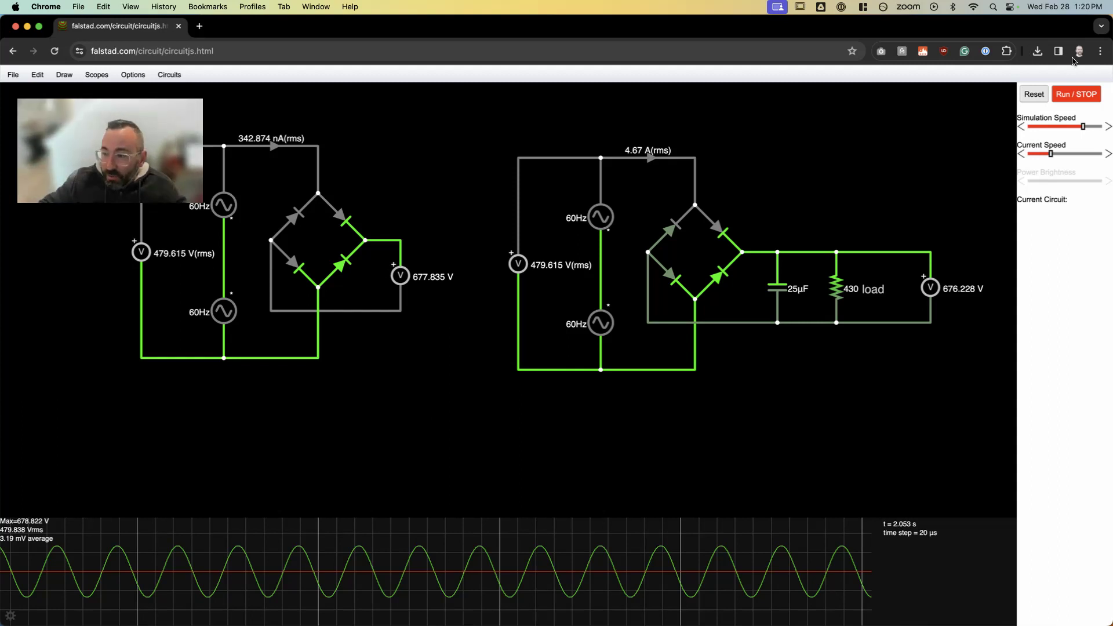
{"action": "left_click", "coordinate": [1070, 95]}
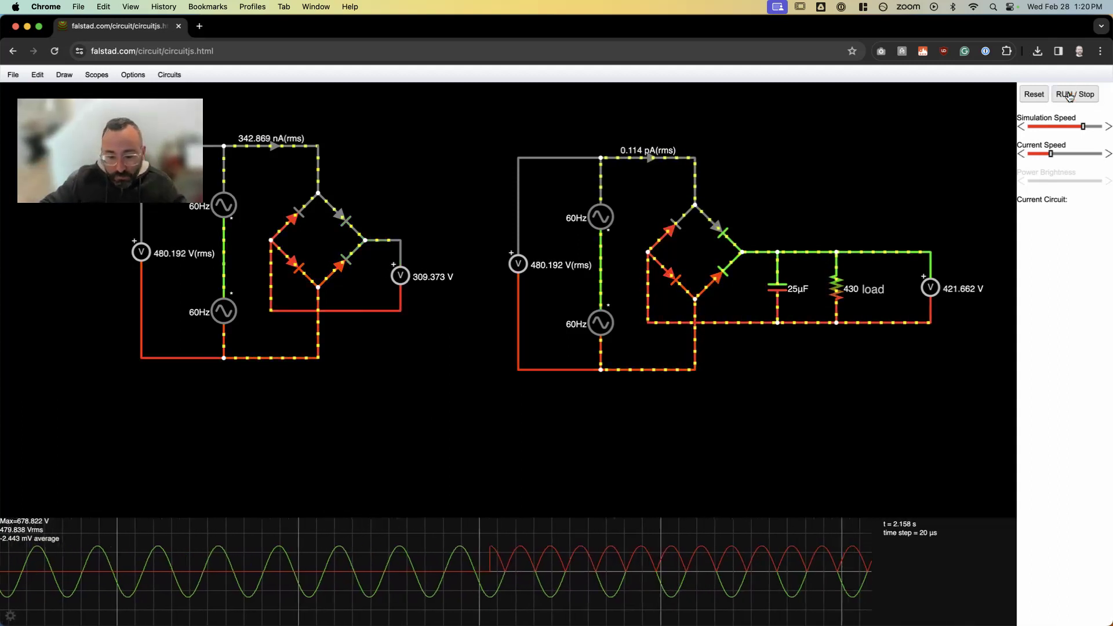
{"action": "left_click", "coordinate": [1070, 95]}
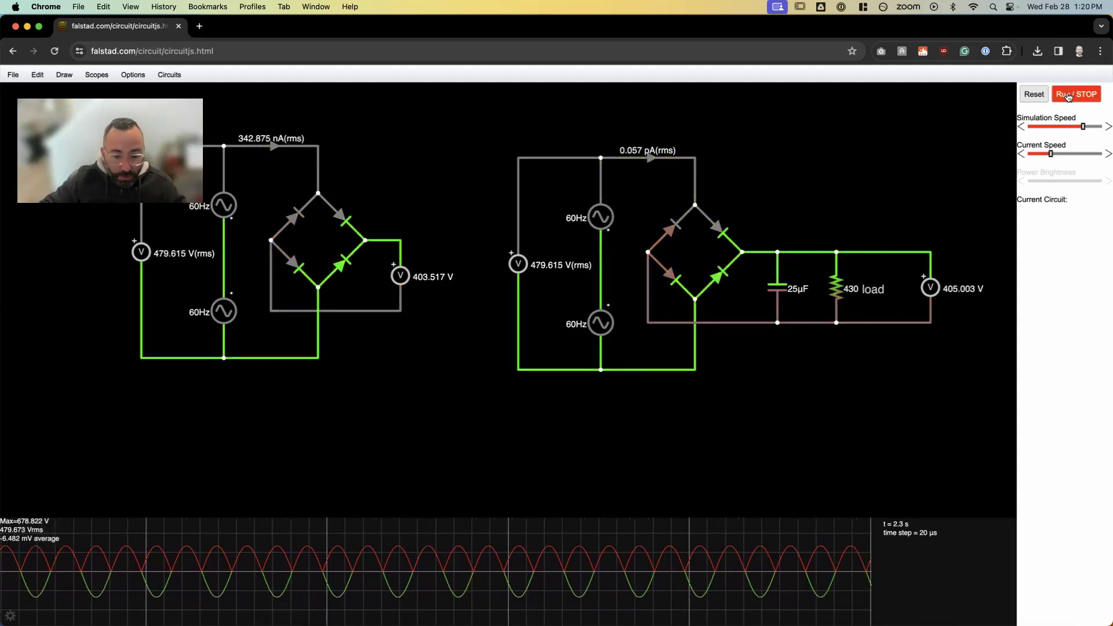
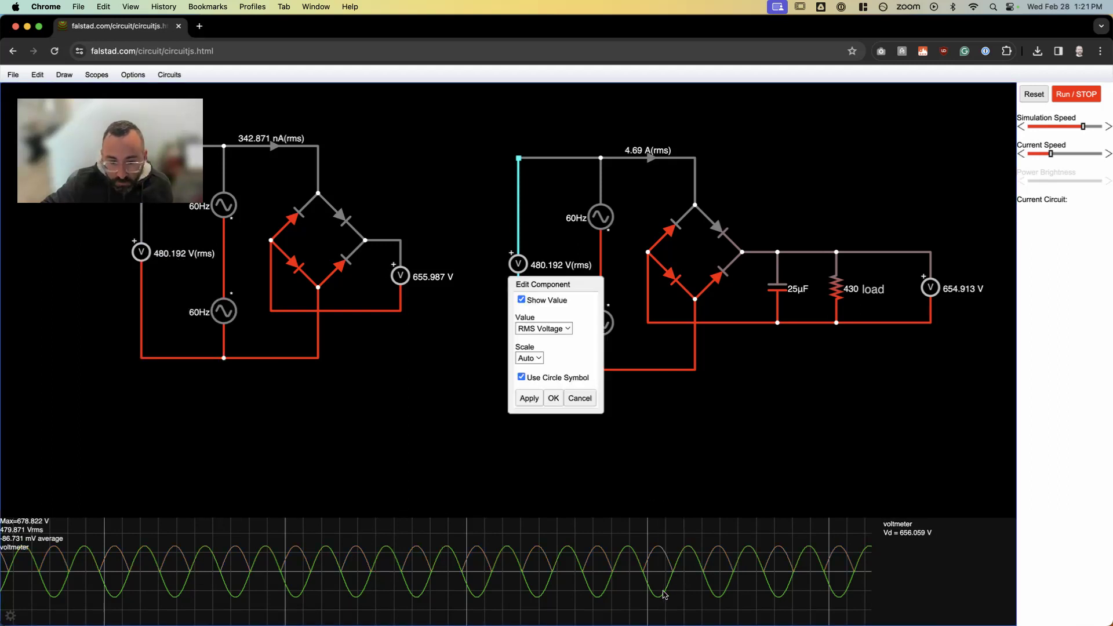
Remove the input voltage scope and show the unloaded bridge's DC output voltmeter in a new docked scope
{"action": "left_click", "coordinate": [579, 398]}
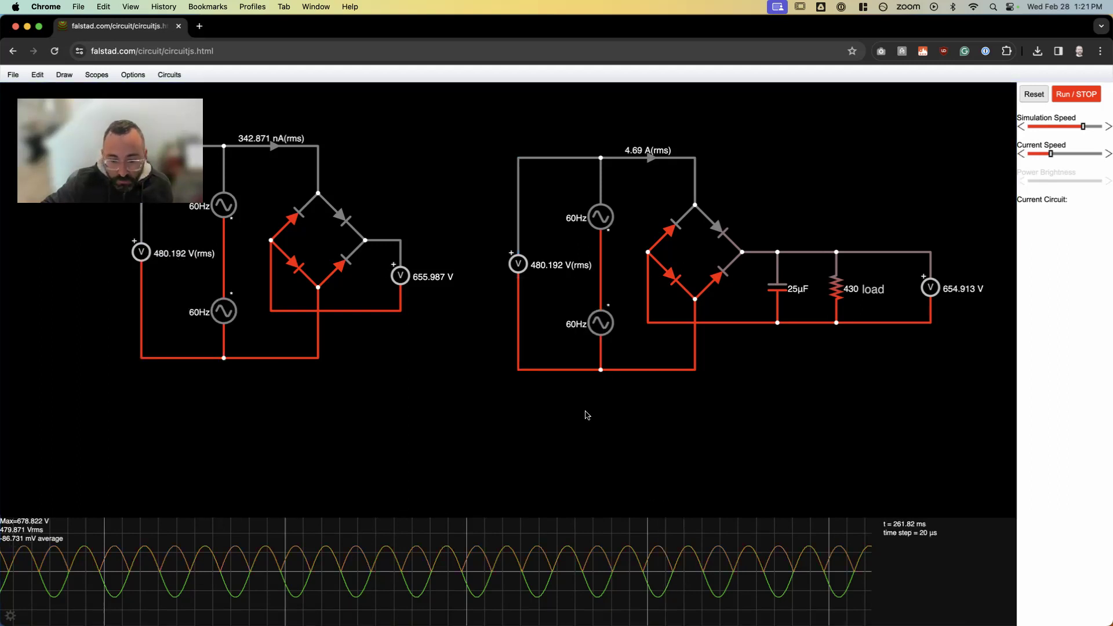
{"action": "right_click", "coordinate": [666, 591]}
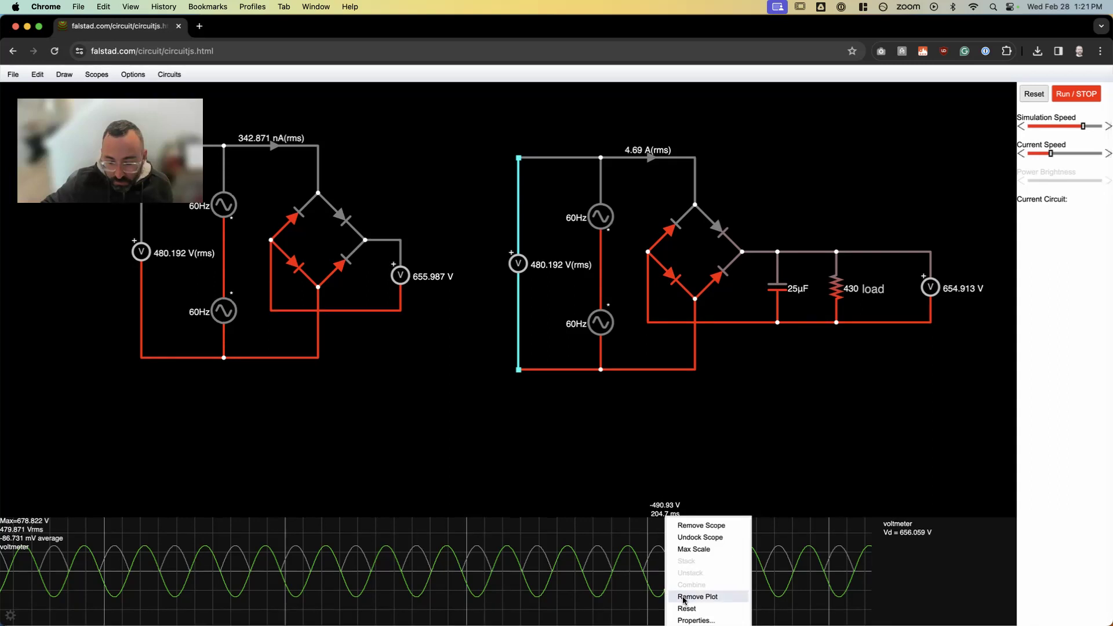
{"action": "left_click", "coordinate": [711, 528]}
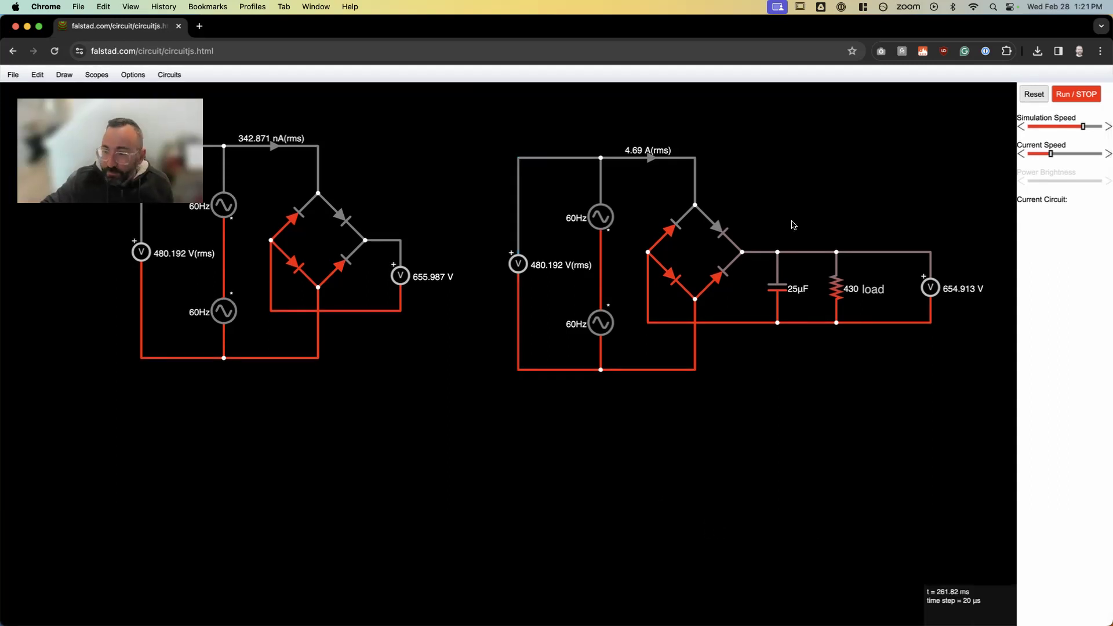
{"action": "right_click", "coordinate": [403, 277]}
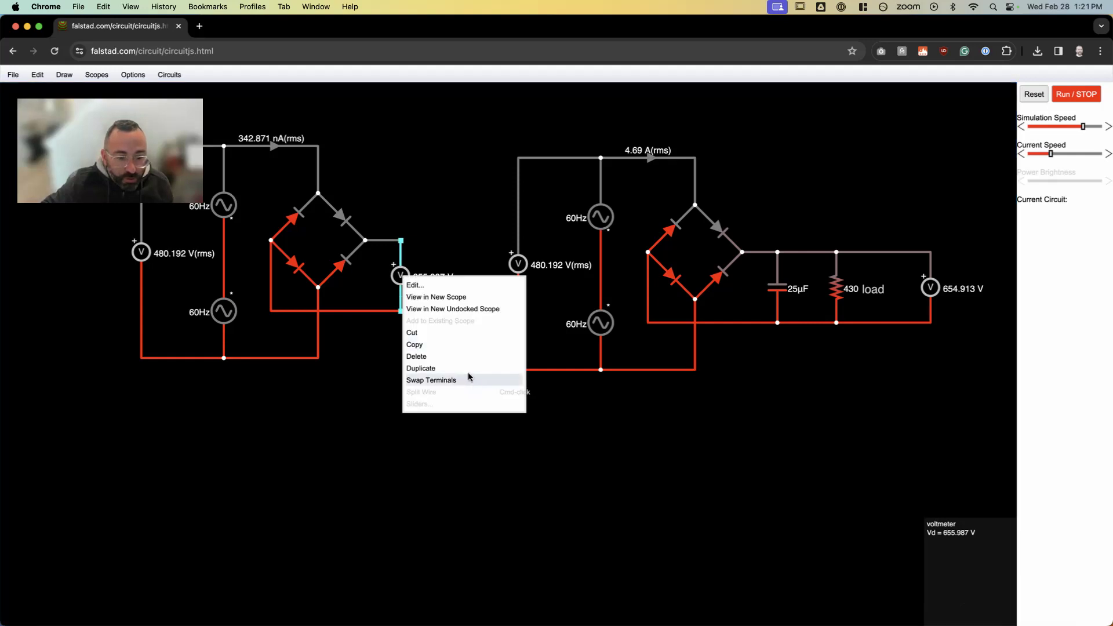
{"action": "left_click", "coordinate": [471, 297]}
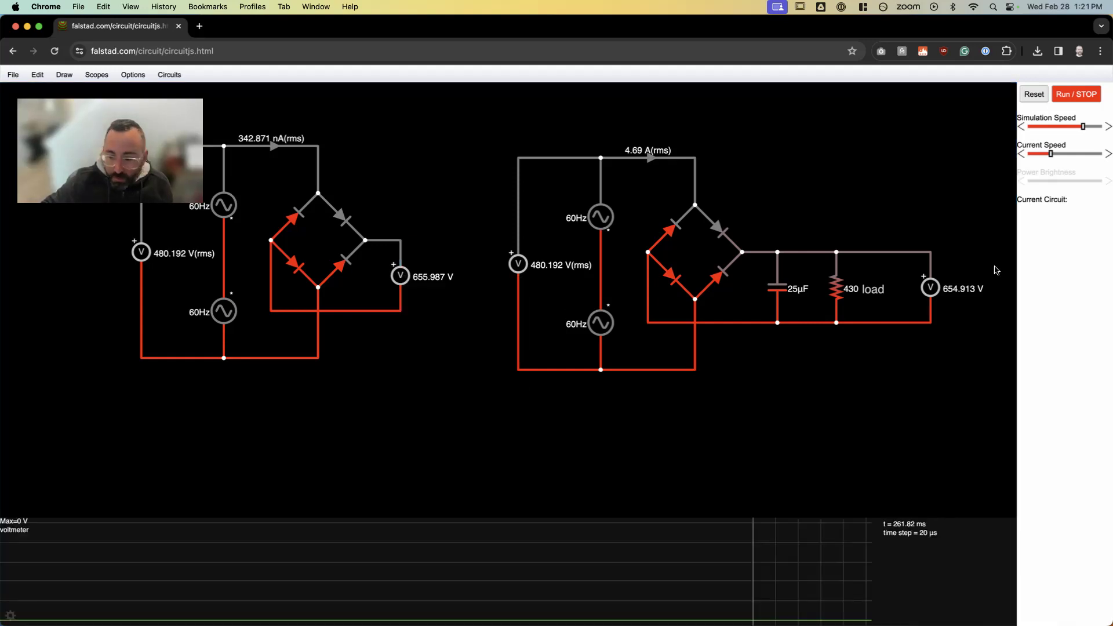
Run the simulation, set the new scope's horizontal scale to 2 ms/div and pause once the rectified waveform fills it
{"action": "left_click", "coordinate": [1069, 99]}
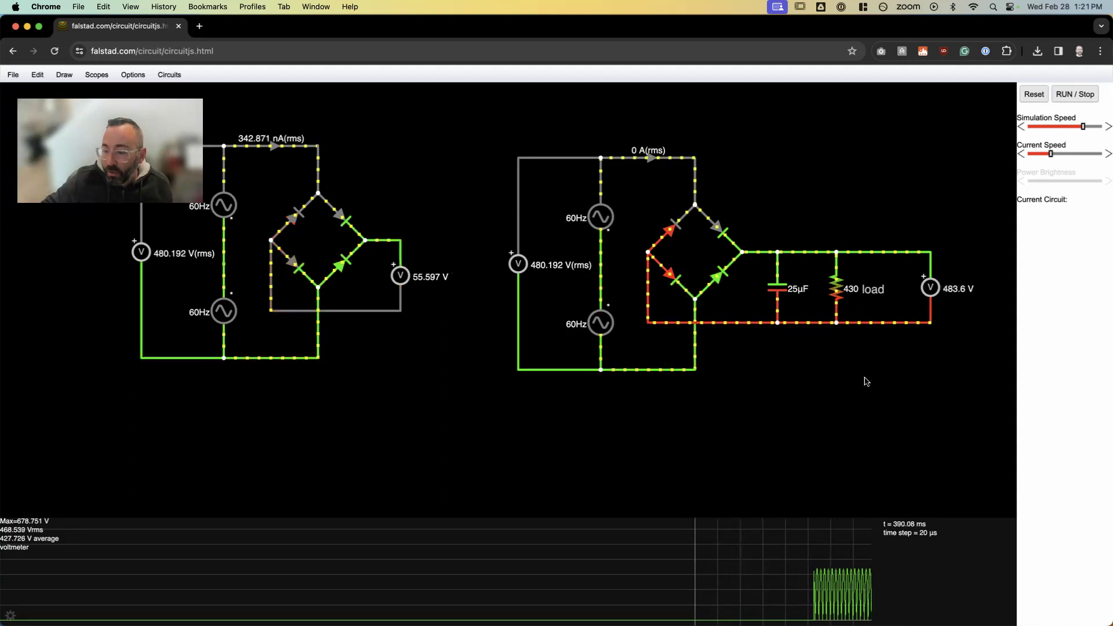
{"action": "right_click", "coordinate": [842, 568]}
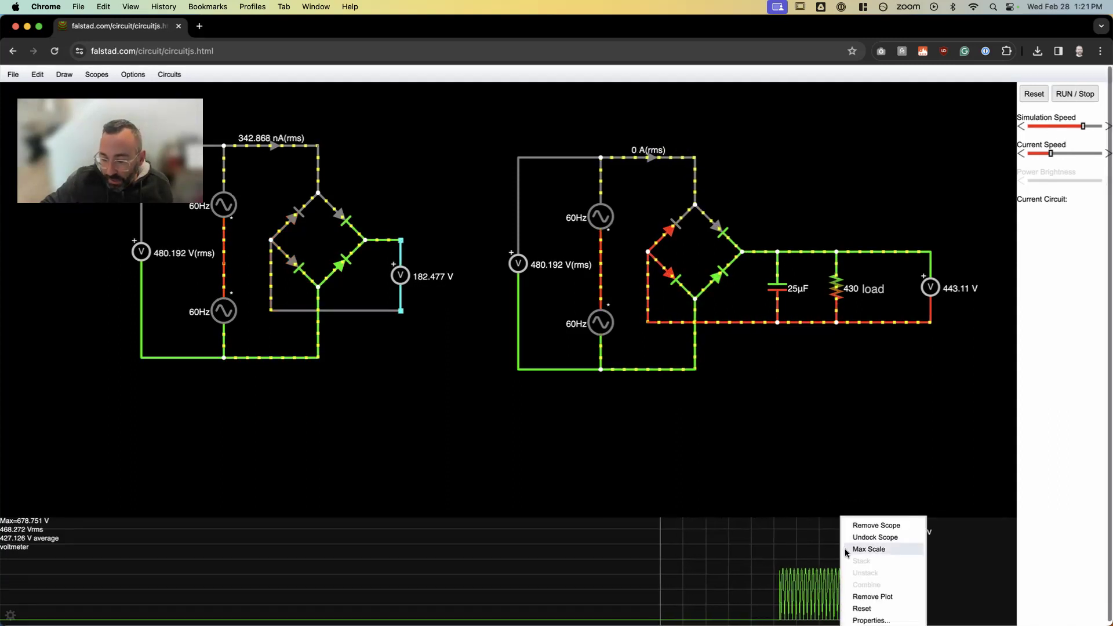
{"action": "left_click", "coordinate": [871, 619]}
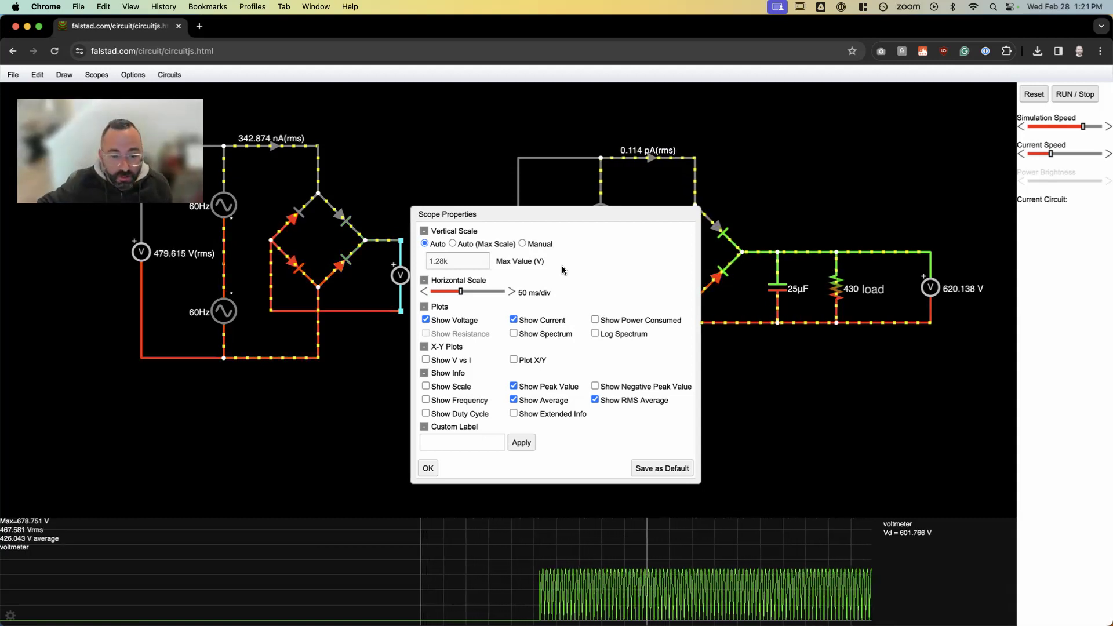
{"action": "left_click_drag", "start_coordinate": [461, 291], "coordinate": [492, 293]}
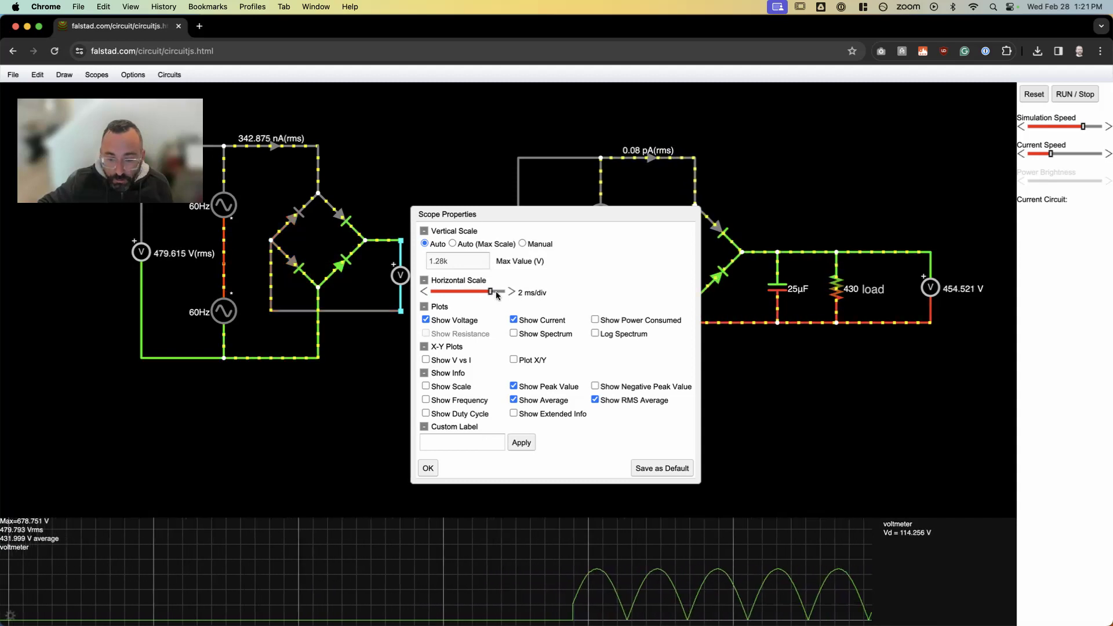
{"action": "left_click", "coordinate": [429, 468]}
{"action": "left_click", "coordinate": [1071, 96]}
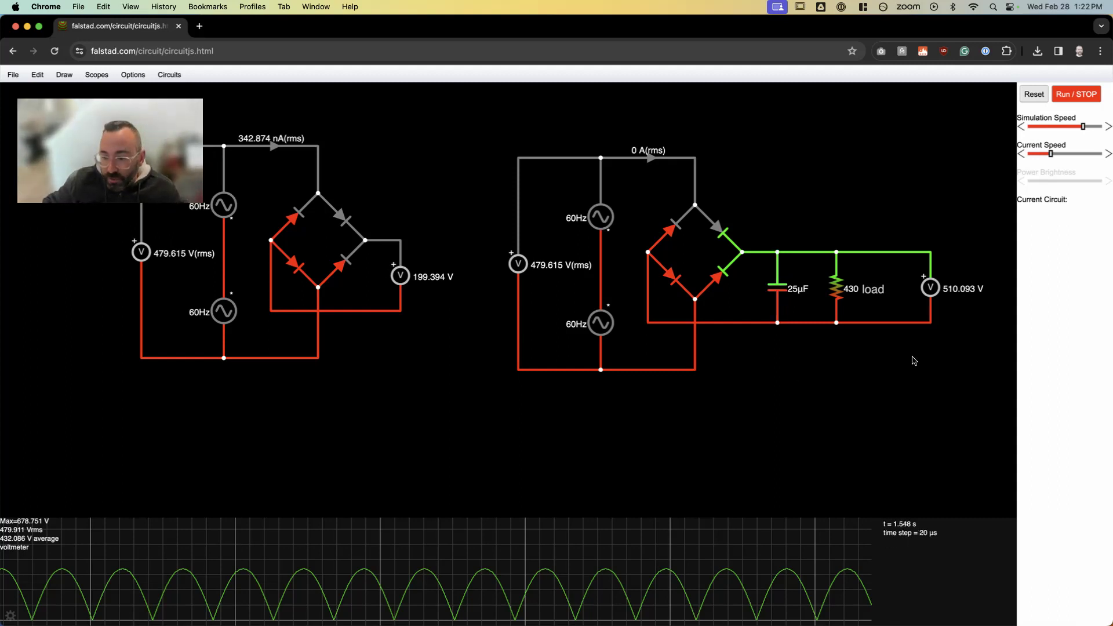
Overlay the loaded circuit's DC output voltmeter on the existing scope, run the simulation at a moderately reduced speed, and pause it
{"action": "right_click", "coordinate": [932, 290]}
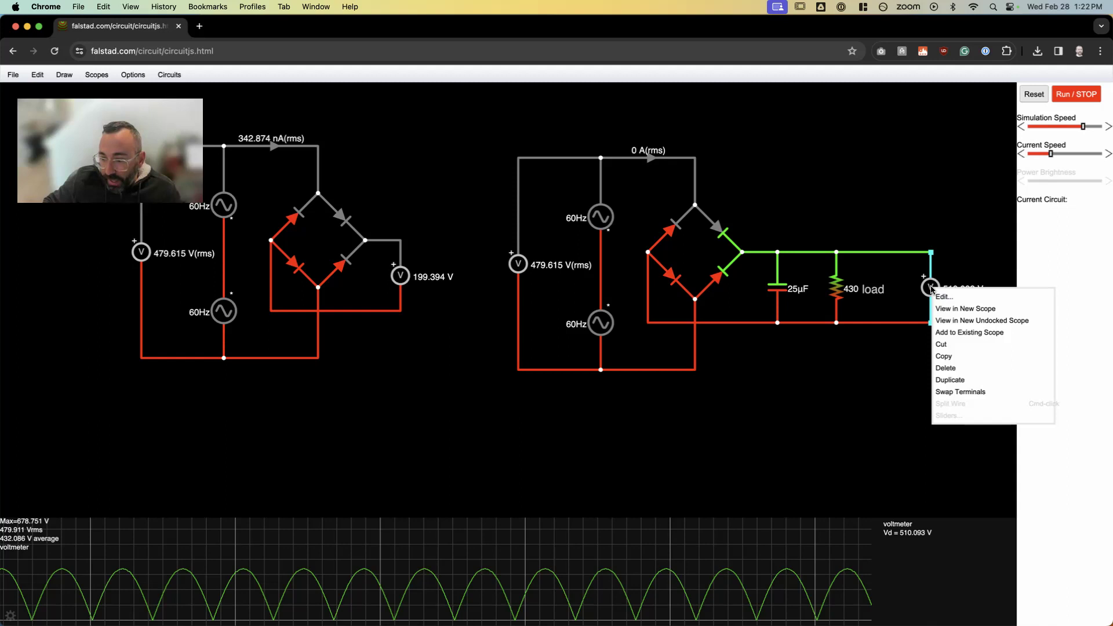
{"action": "left_click", "coordinate": [999, 332]}
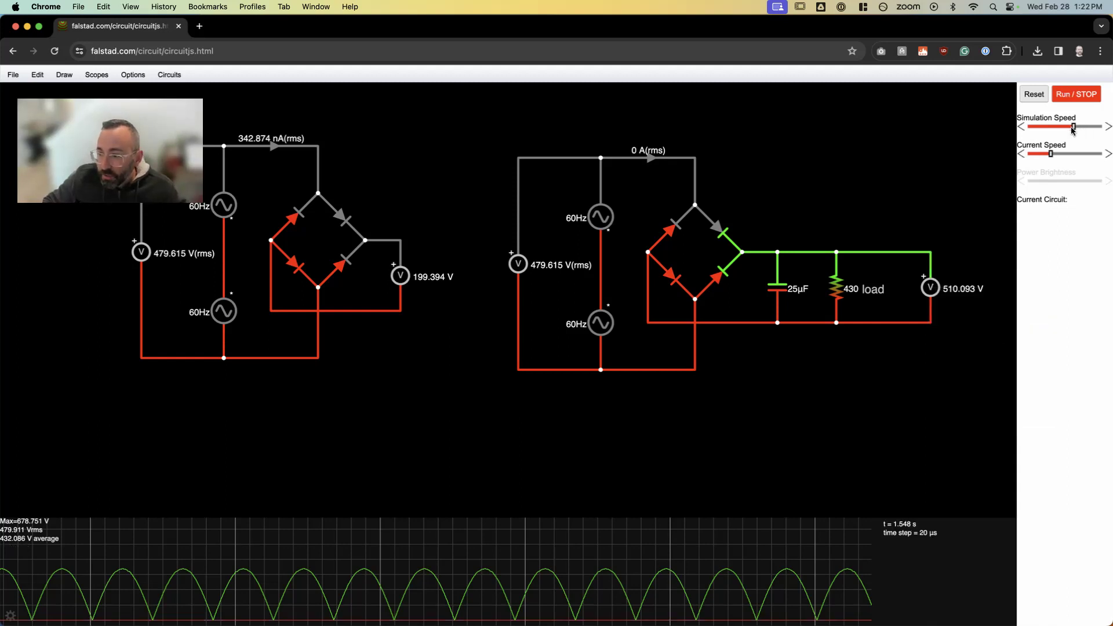
{"action": "left_click", "coordinate": [1074, 102]}
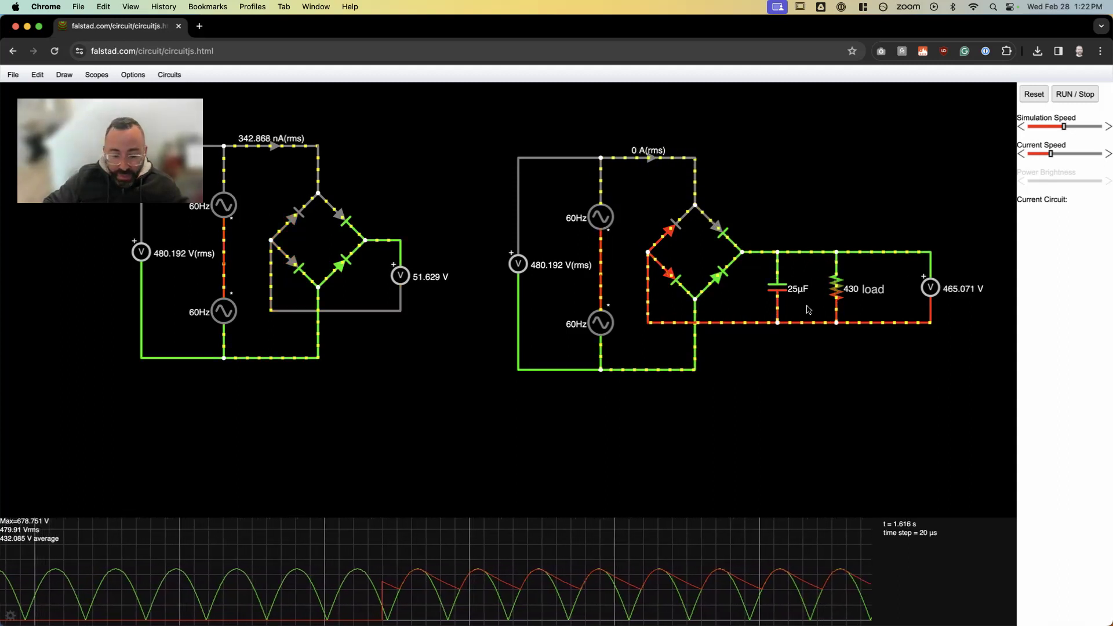
{"action": "left_click_drag", "start_coordinate": [1064, 127], "coordinate": [1072, 127]}
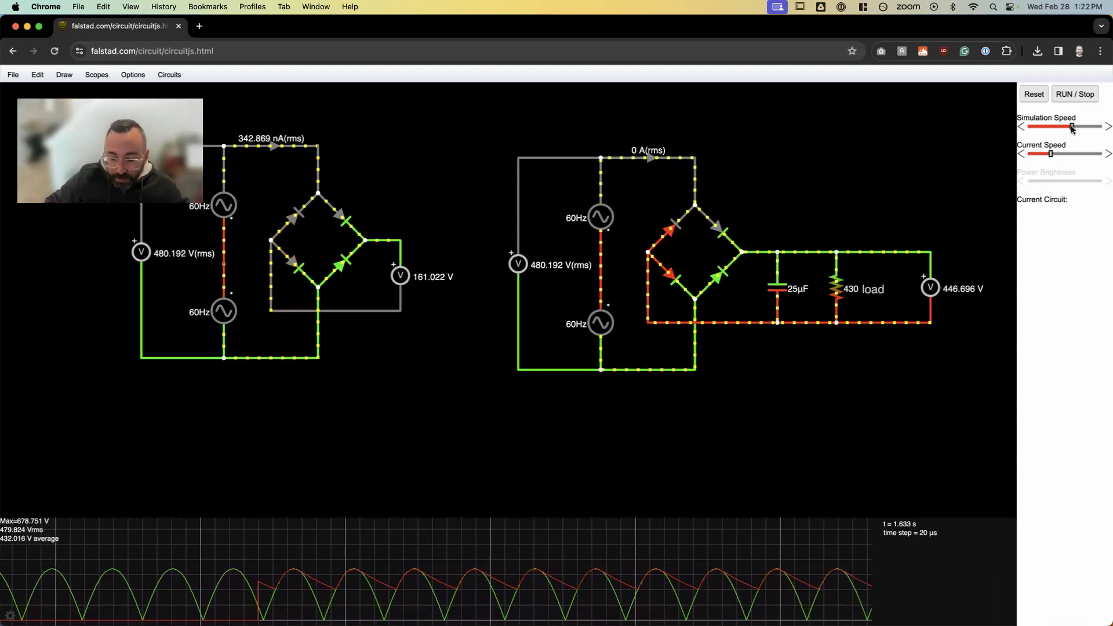
{"action": "left_click", "coordinate": [1079, 95]}
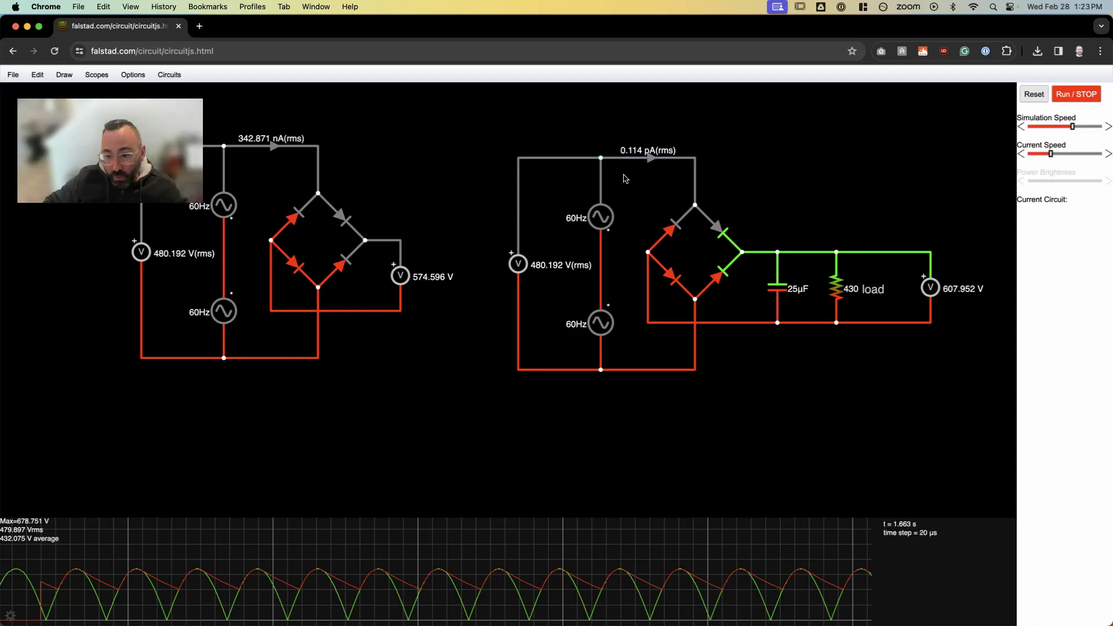
Add the loaded circuit's input ammeter to the existing scope, run the simulation at a higher speed, and pause it
{"action": "right_click", "coordinate": [649, 160]}
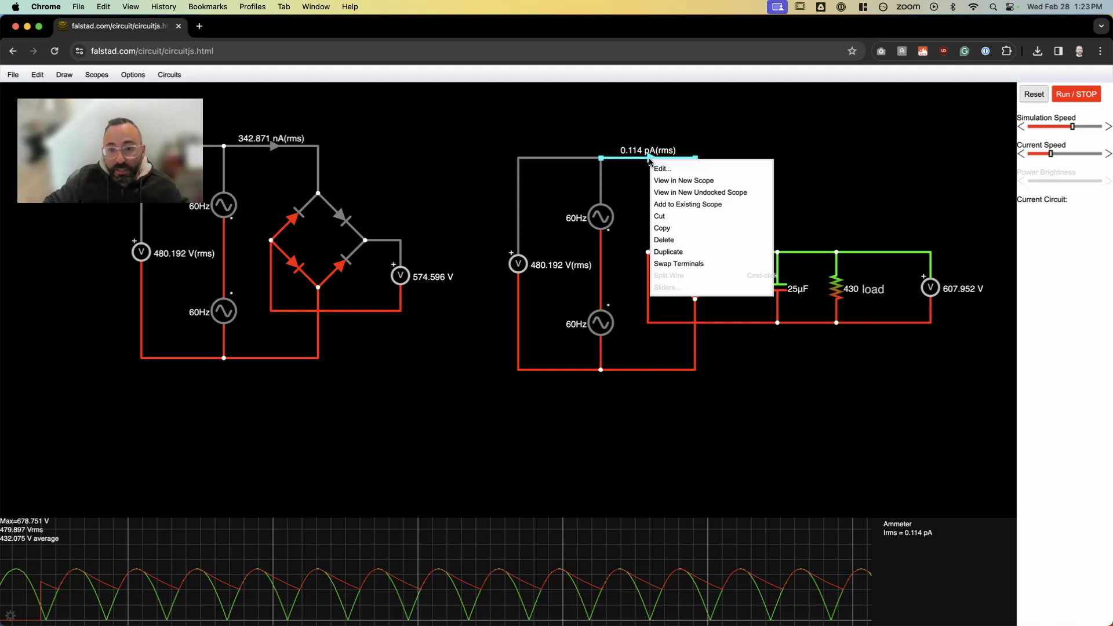
{"action": "left_click", "coordinate": [719, 206]}
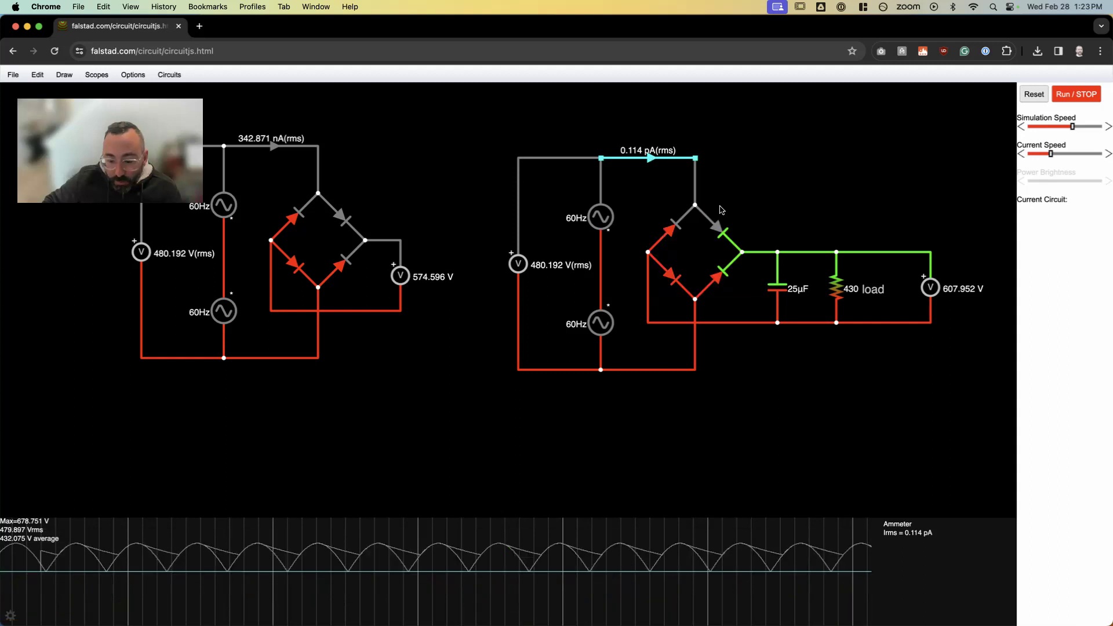
{"action": "left_click", "coordinate": [1072, 97]}
{"action": "left_click", "coordinate": [1078, 126]}
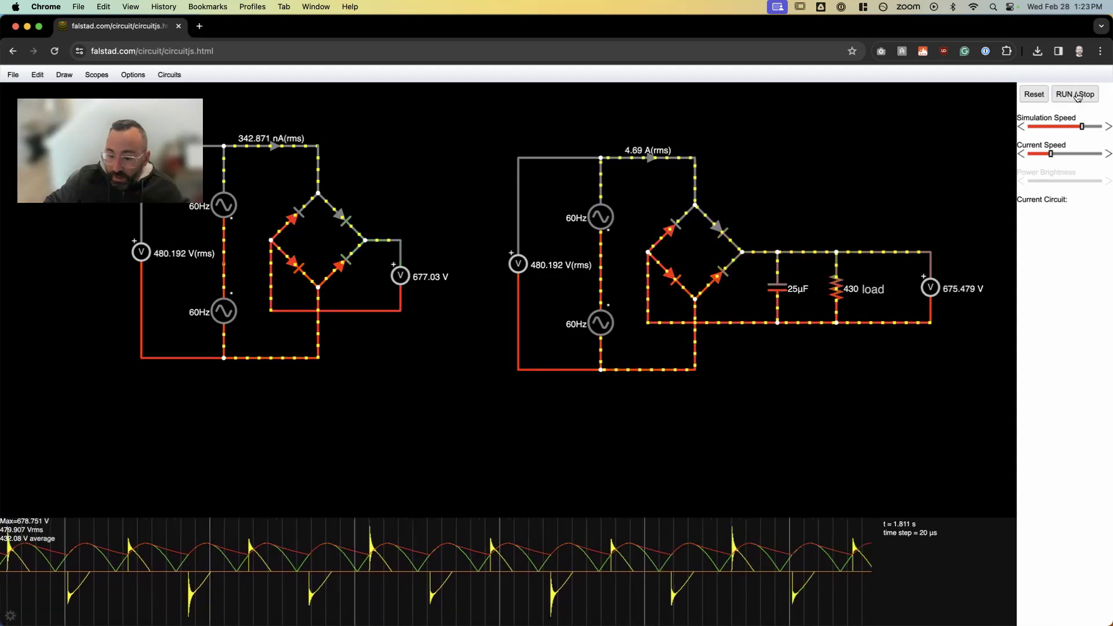
{"action": "left_click", "coordinate": [1077, 96]}
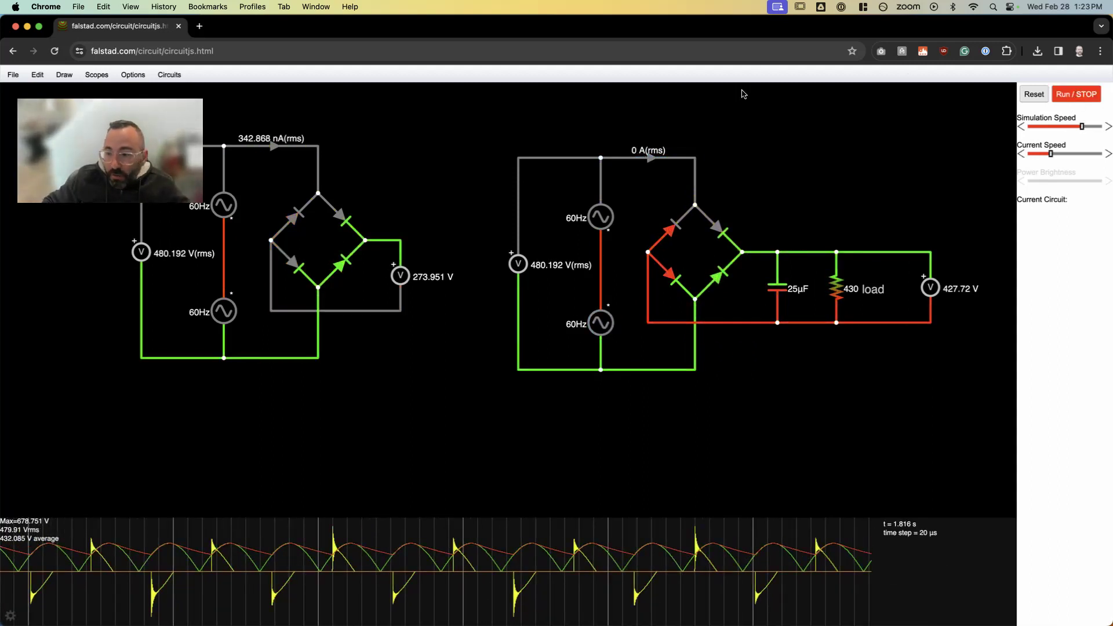
Resume the simulation at a slightly lower speed to examine the input current pulses against the output voltages, and pause it
{"action": "left_click", "coordinate": [1075, 96]}
{"action": "left_click", "coordinate": [1071, 126]}
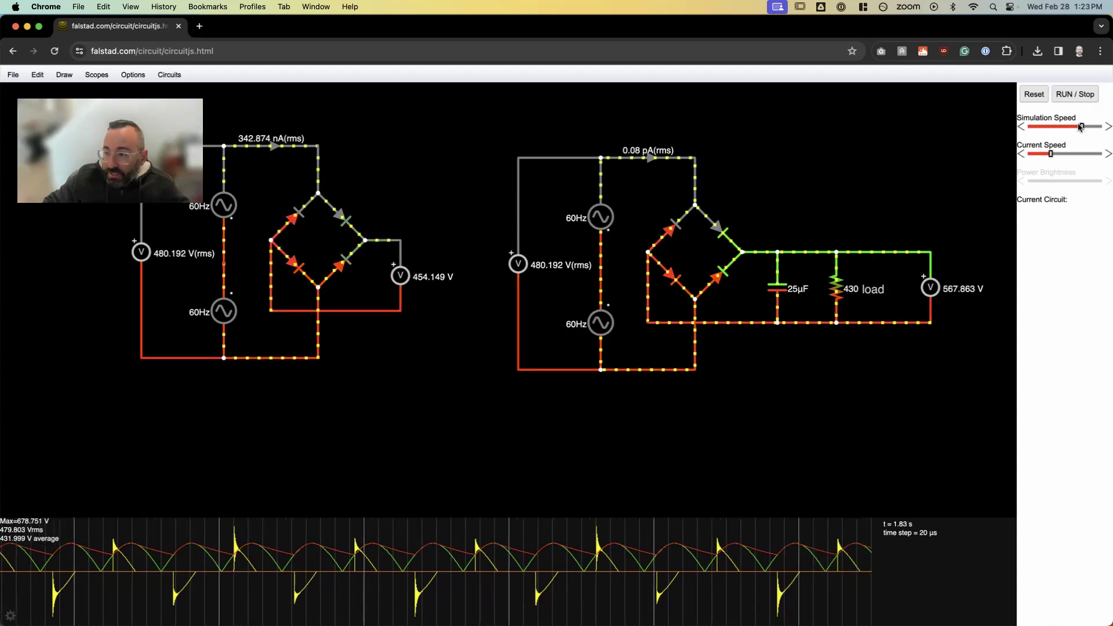
{"action": "left_click_drag", "start_coordinate": [1071, 126], "coordinate": [1068, 128]}
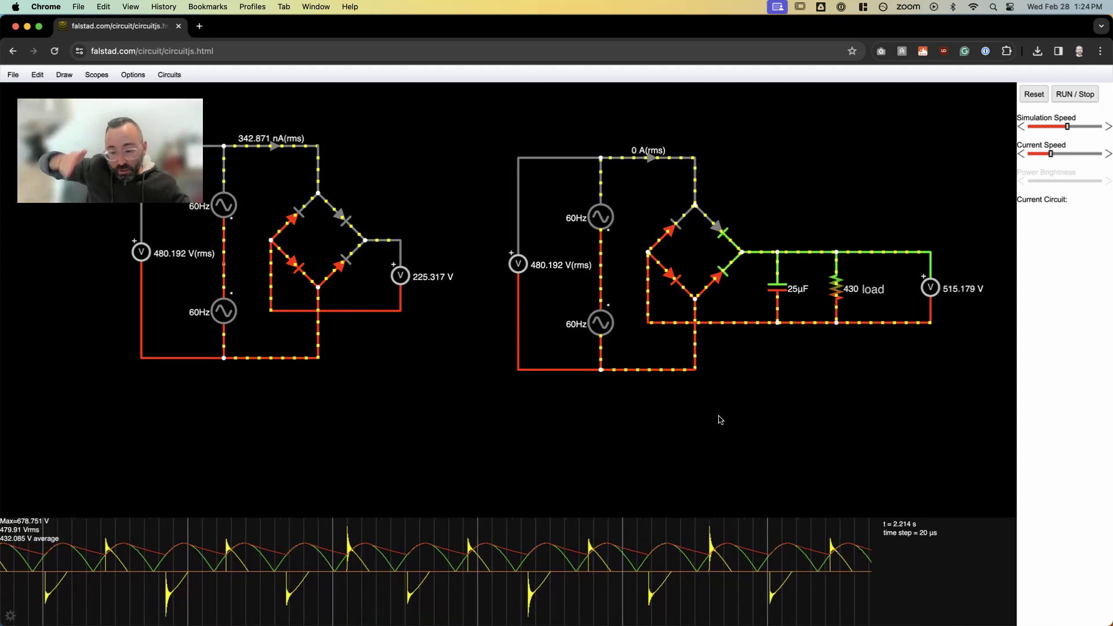
{"action": "scroll", "coordinate": [719, 419], "scroll_direction": "up", "scroll_amount": 2}
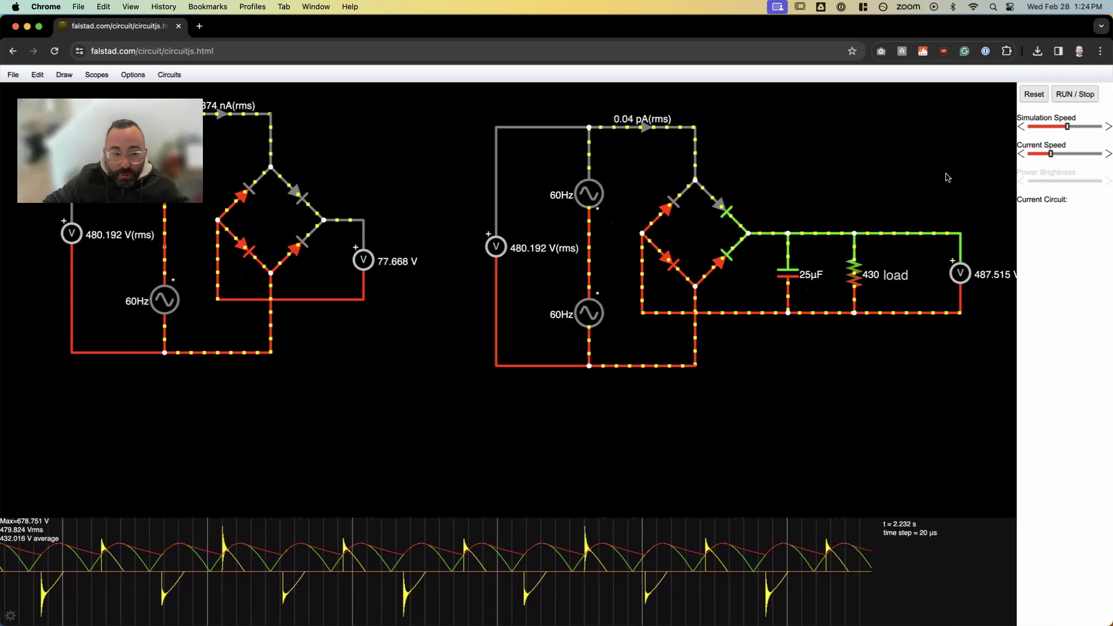
{"action": "left_click", "coordinate": [1073, 94]}
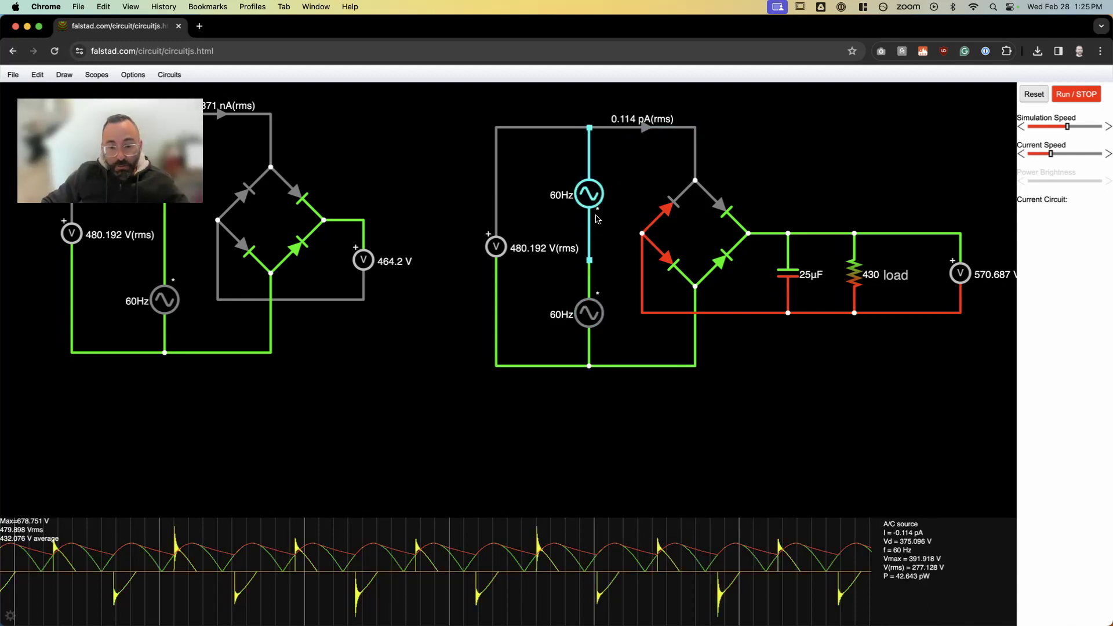
Highlight the loaded circuit's two 60 Hz AC sources, separately and together, and its input ammeter to examine the supply side
{"action": "left_click_drag", "start_coordinate": [543, 162], "coordinate": [613, 243]}
{"action": "left_click_drag", "start_coordinate": [554, 276], "coordinate": [613, 340]}
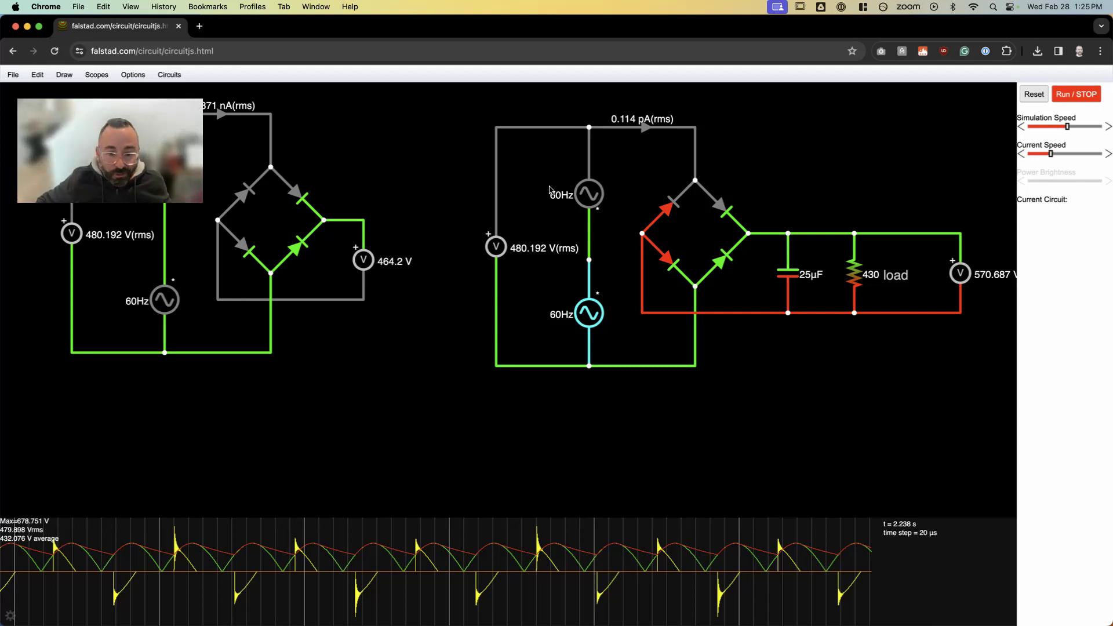
{"action": "left_click_drag", "start_coordinate": [530, 156], "coordinate": [608, 237]}
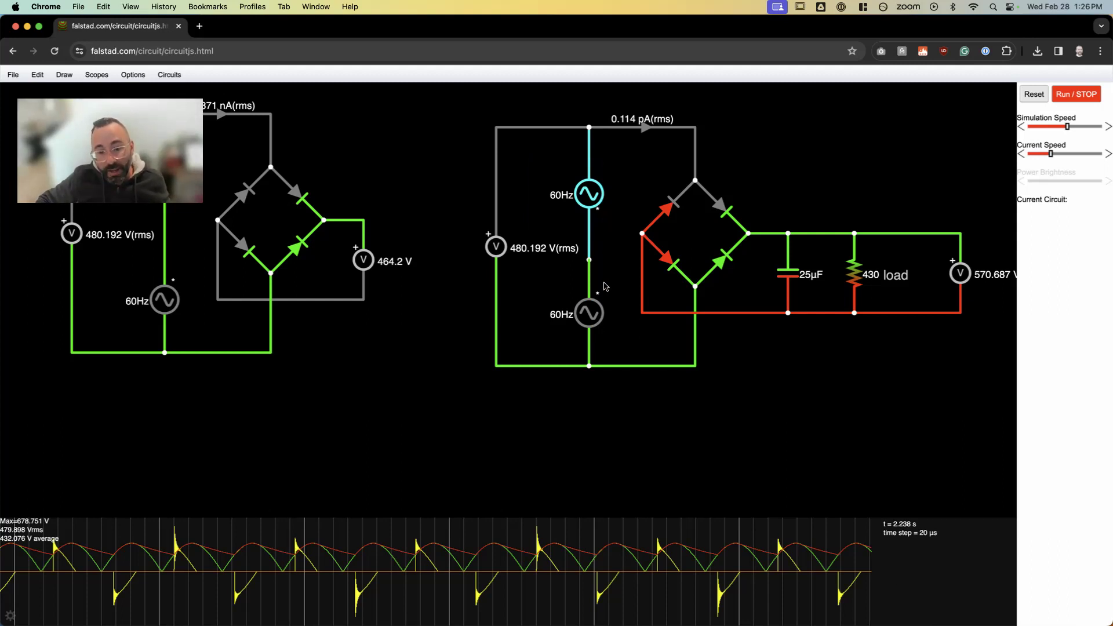
{"action": "left_click_drag", "start_coordinate": [608, 356], "coordinate": [565, 271]}
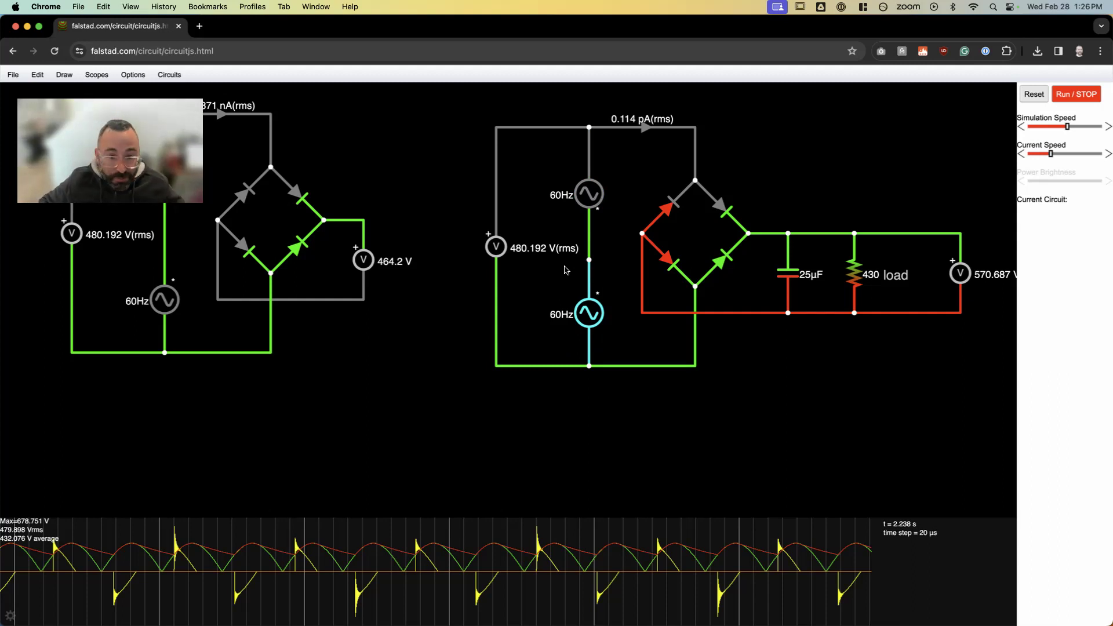
{"action": "left_click_drag", "start_coordinate": [534, 160], "coordinate": [615, 343]}
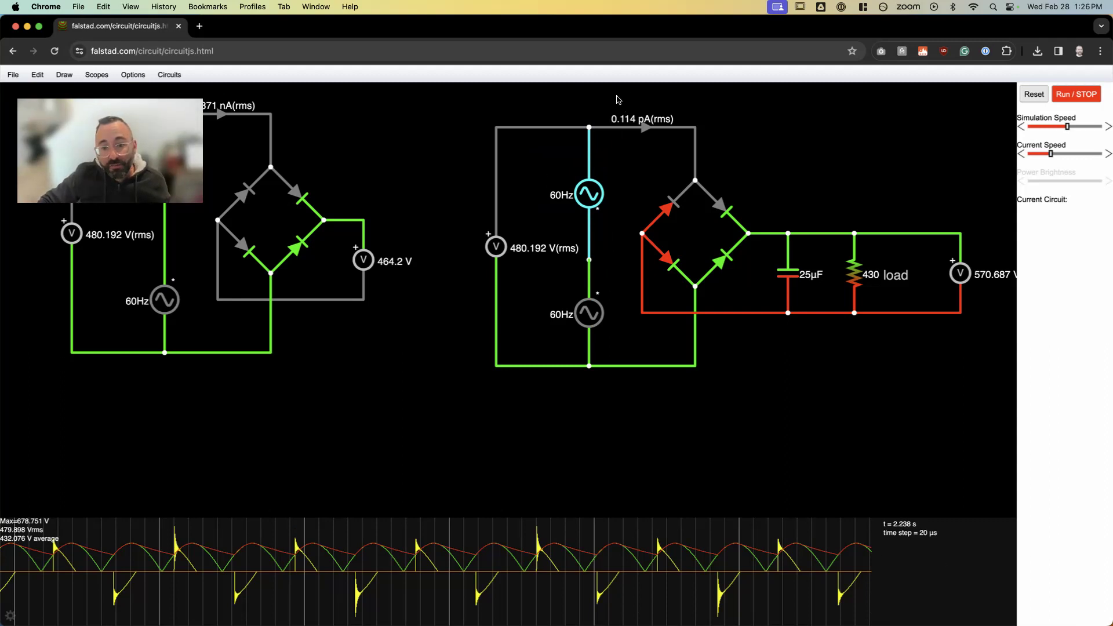
{"action": "left_click_drag", "start_coordinate": [541, 172], "coordinate": [614, 342]}
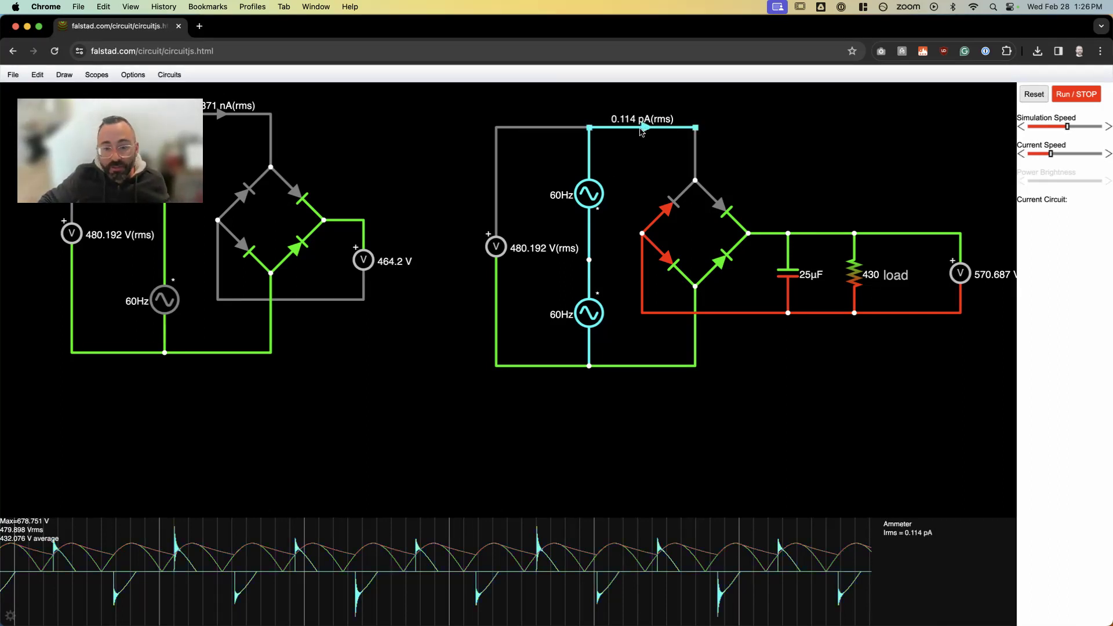
{"action": "left_click_drag", "start_coordinate": [530, 160], "coordinate": [613, 345]}
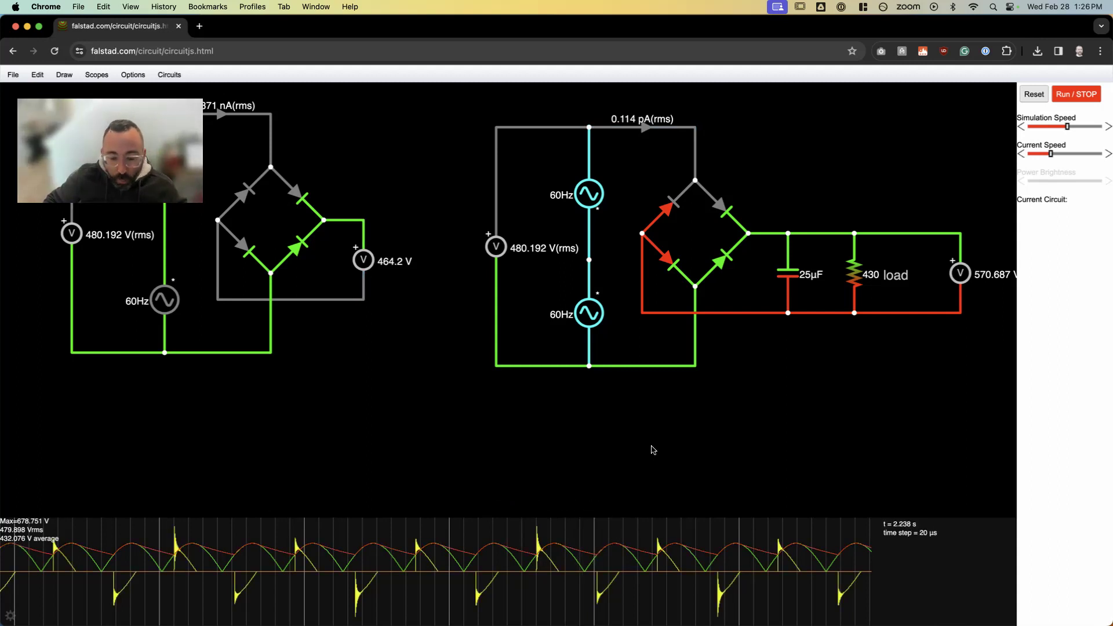
{"action": "left_click", "coordinate": [613, 111]}
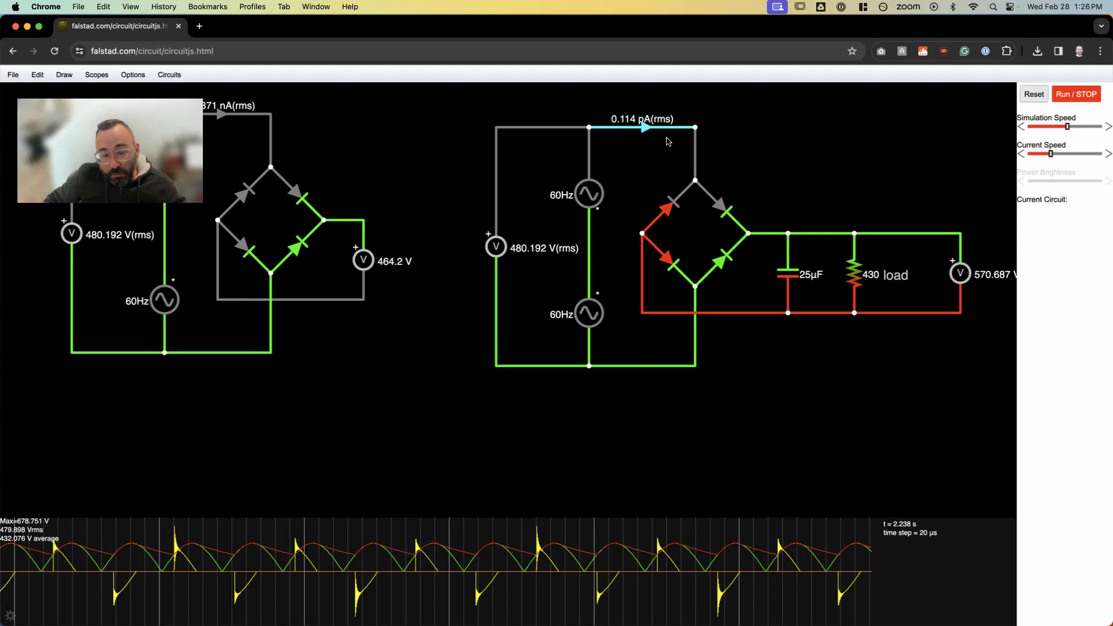
Remove both DC output voltage plots from the scope, keeping the input current trace, and run the simulation briefly before pausing it
{"action": "left_click_drag", "start_coordinate": [529, 163], "coordinate": [615, 342]}
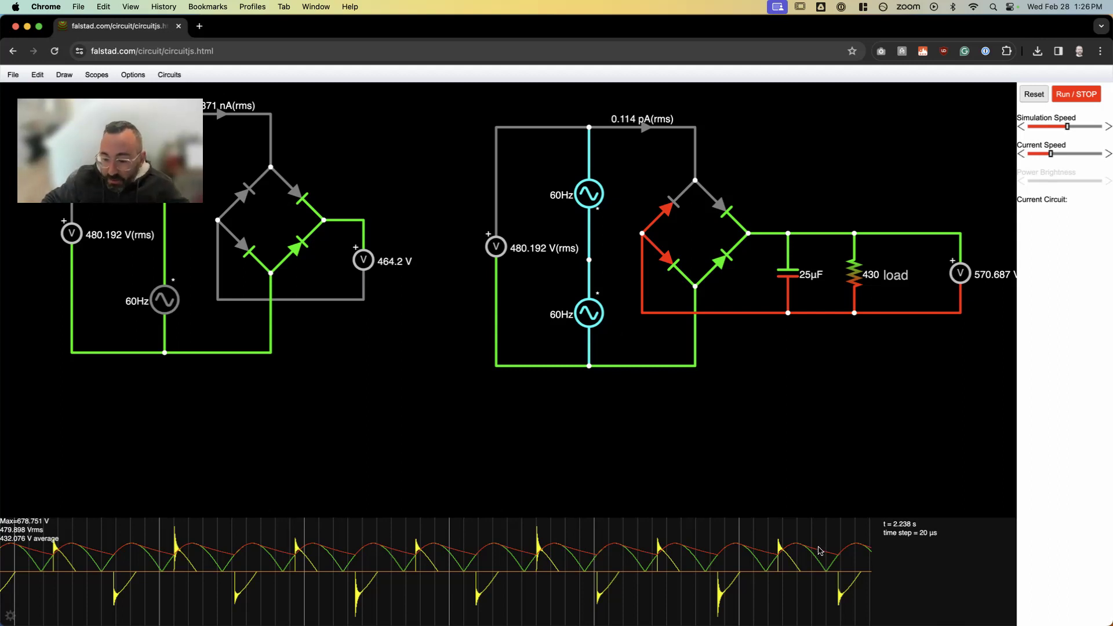
{"action": "right_click", "coordinate": [810, 519]}
{"action": "left_click", "coordinate": [827, 551]}
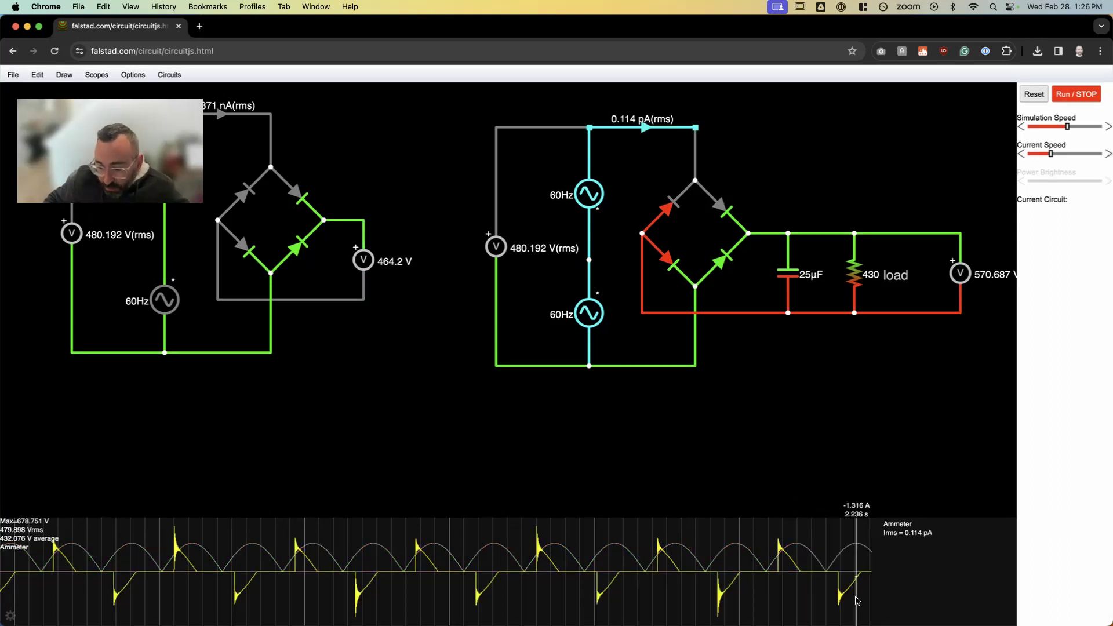
{"action": "right_click", "coordinate": [827, 519]}
{"action": "right_click", "coordinate": [814, 549]}
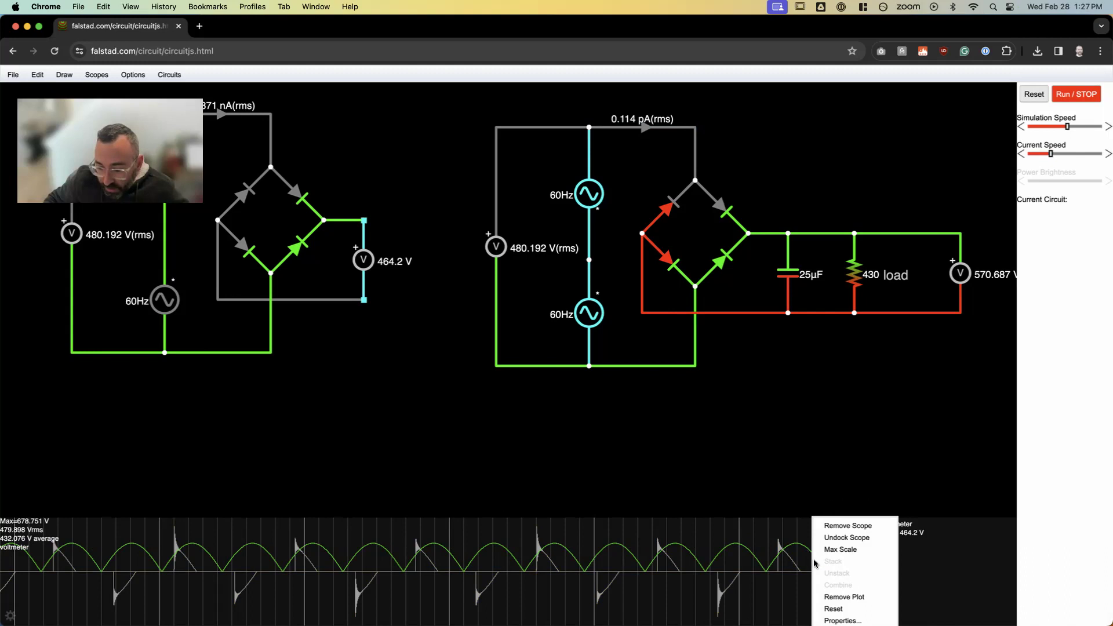
{"action": "left_click", "coordinate": [840, 597]}
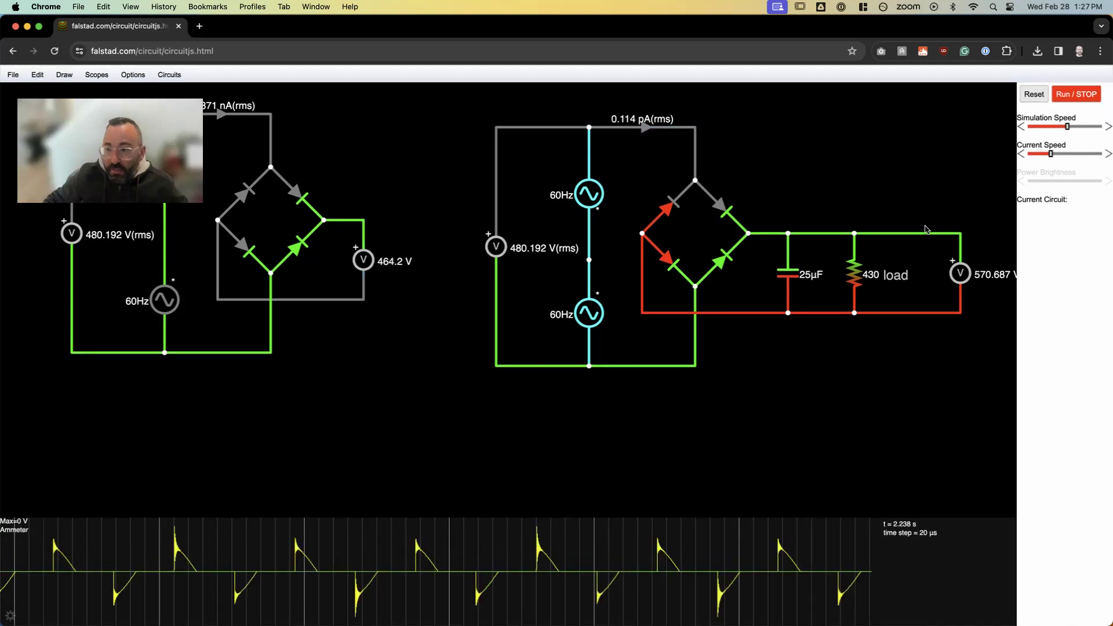
{"action": "left_click", "coordinate": [1070, 96]}
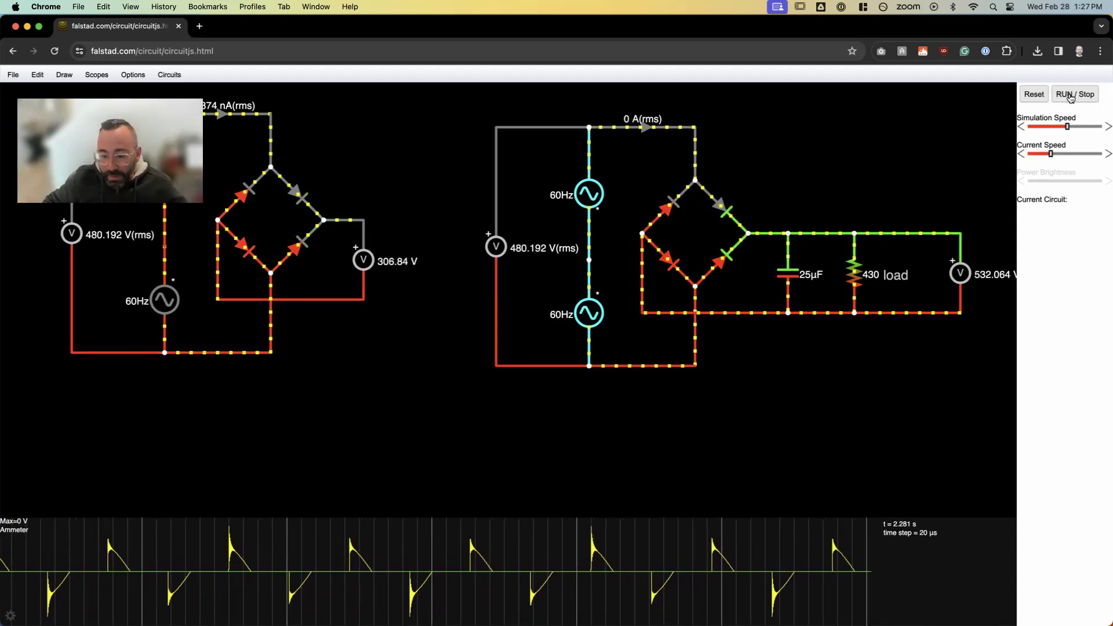
{"action": "left_click", "coordinate": [1071, 96]}
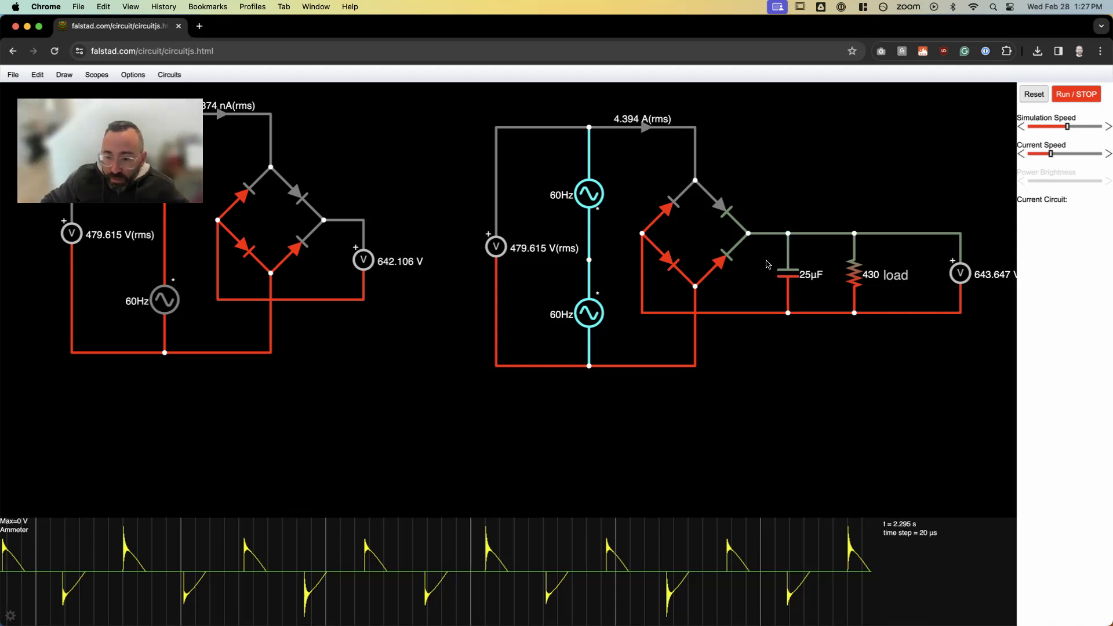
Highlight the loaded circuit's capacitor, its supply and bridge, and the unloaded circuit's bridge to compare the two rectifiers
{"action": "left_click_drag", "start_coordinate": [764, 259], "coordinate": [808, 294]}
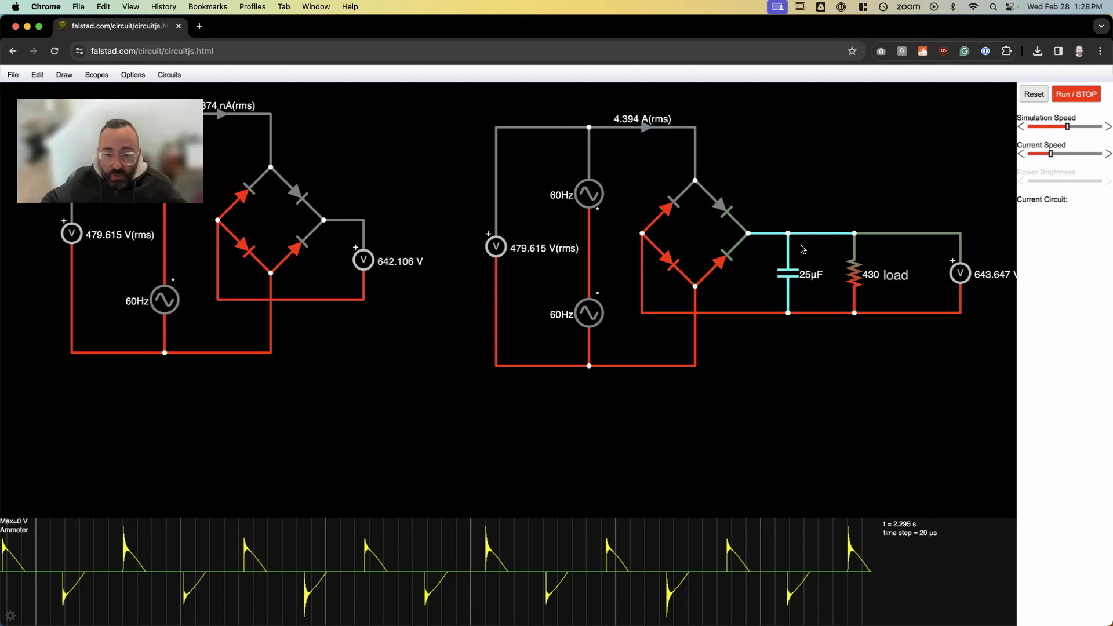
{"action": "mouse_move", "coordinate": [641, 586]}
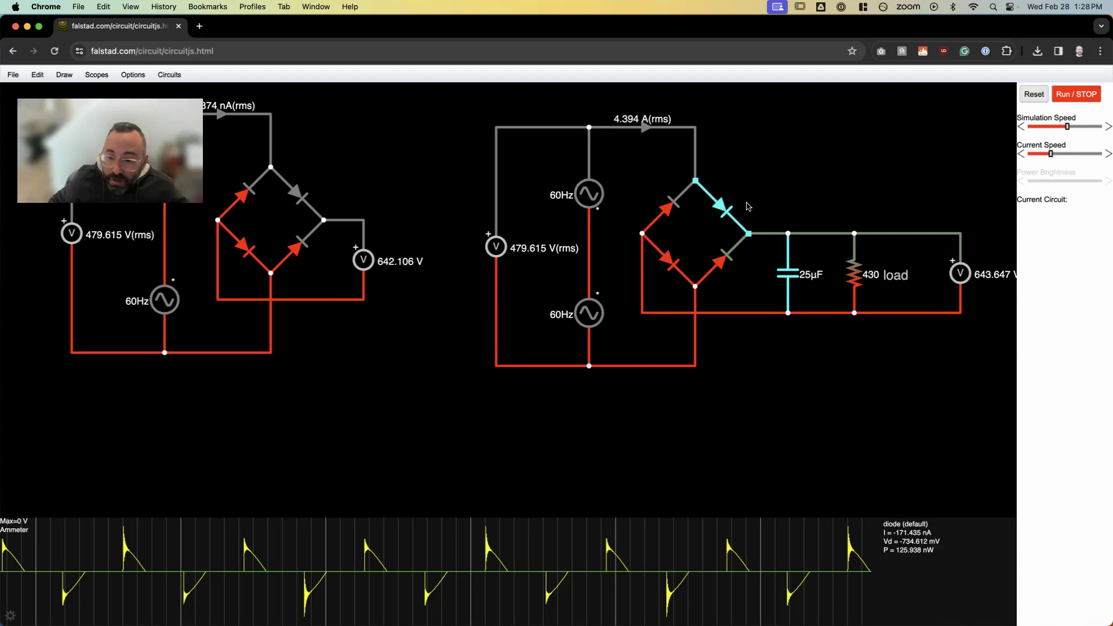
{"action": "left_click_drag", "start_coordinate": [749, 113], "coordinate": [473, 396]}
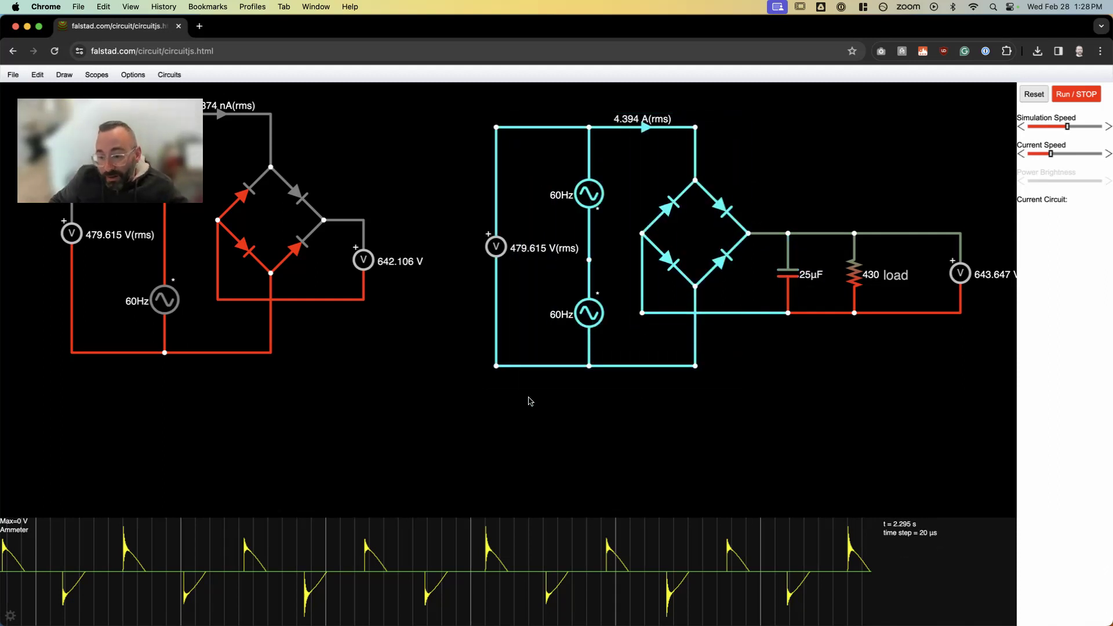
{"action": "left_click", "coordinate": [763, 370]}
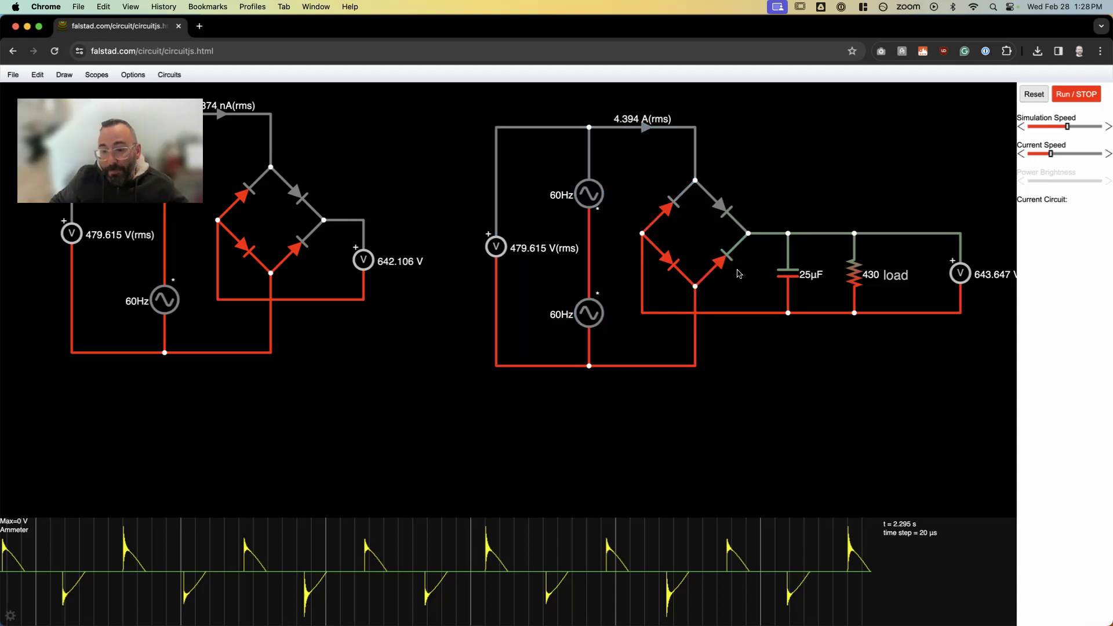
{"action": "left_click_drag", "start_coordinate": [639, 176], "coordinate": [752, 287]}
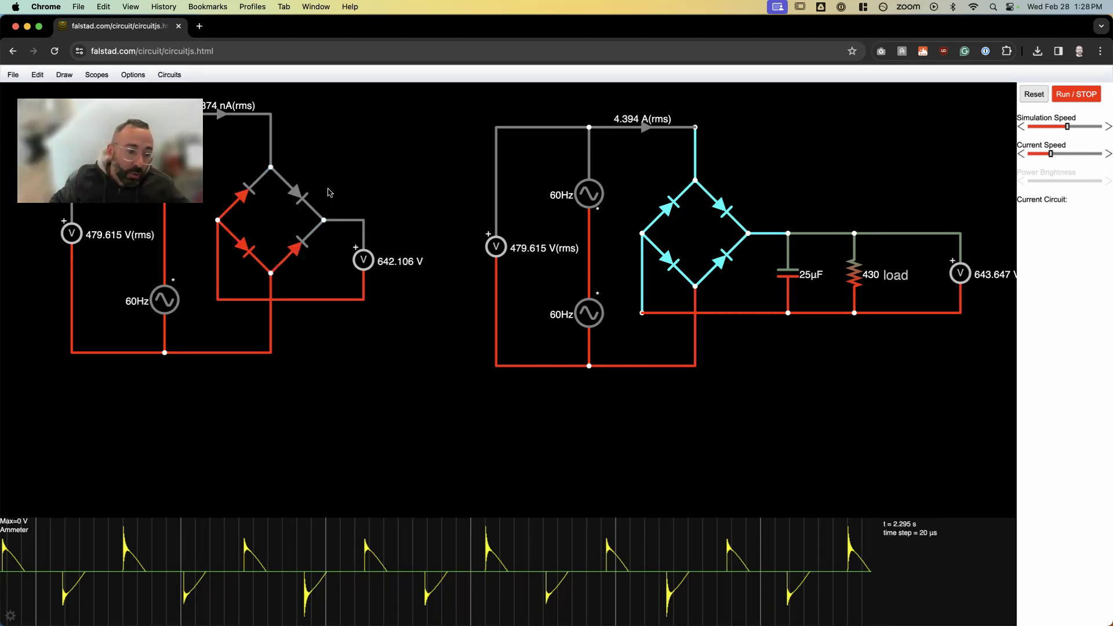
{"action": "left_click_drag", "start_coordinate": [417, 155], "coordinate": [213, 332]}
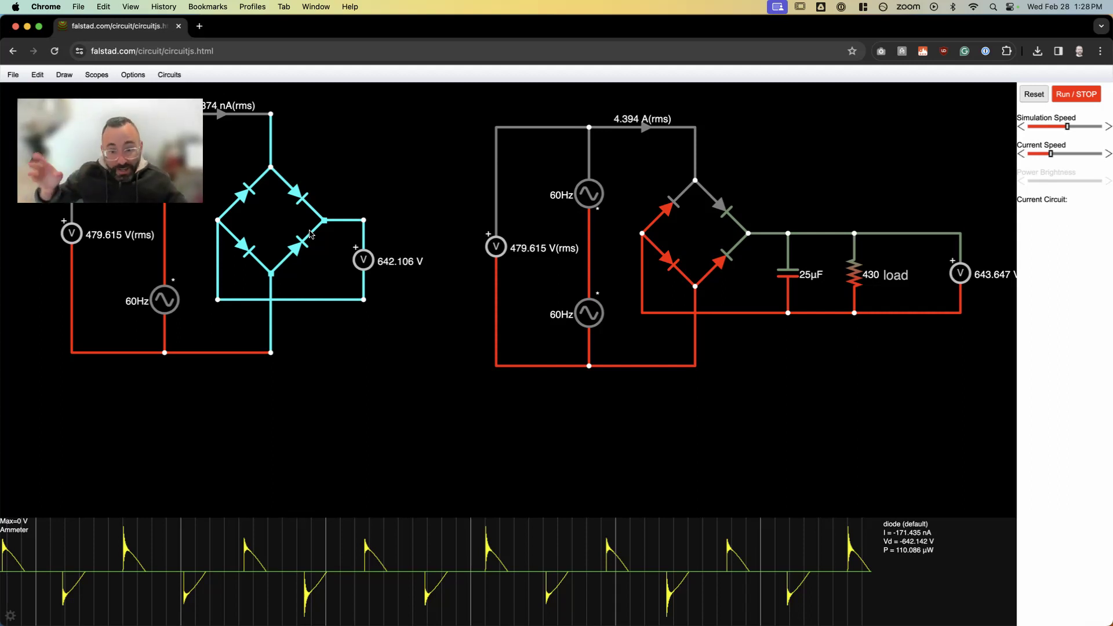
Highlight the 25 µF capacitor, the supply and rectifier section, and the input ammeter to examine how the capacitor draws line current
{"action": "left_click", "coordinate": [788, 276]}
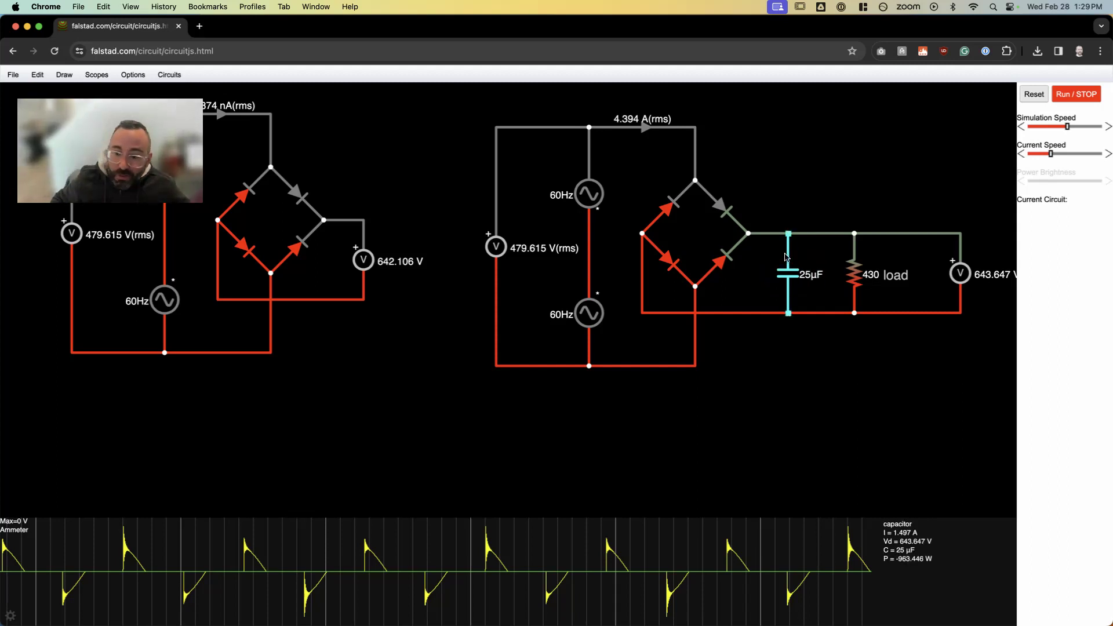
{"action": "left_click_drag", "start_coordinate": [745, 113], "coordinate": [485, 385]}
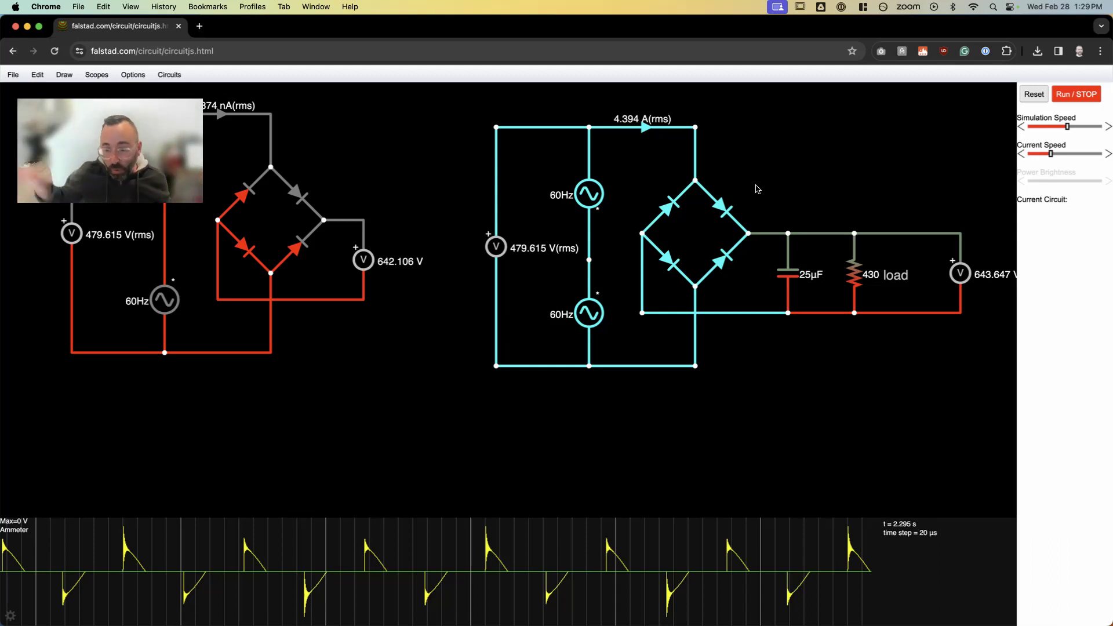
{"action": "mouse_move", "coordinate": [793, 274]}
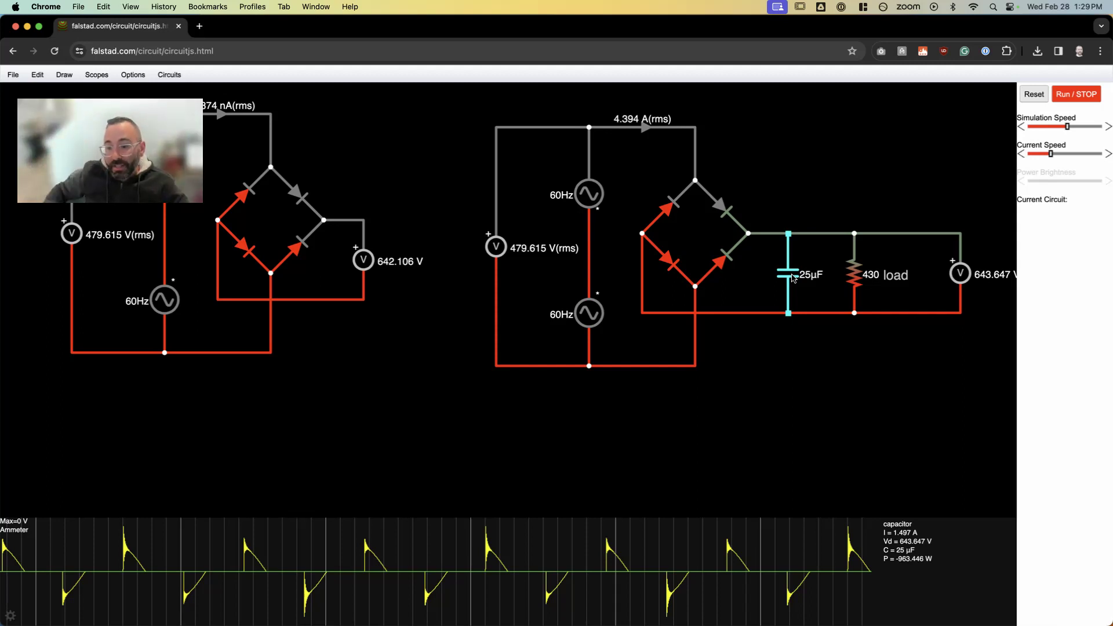
{"action": "left_click_drag", "start_coordinate": [762, 109], "coordinate": [479, 384]}
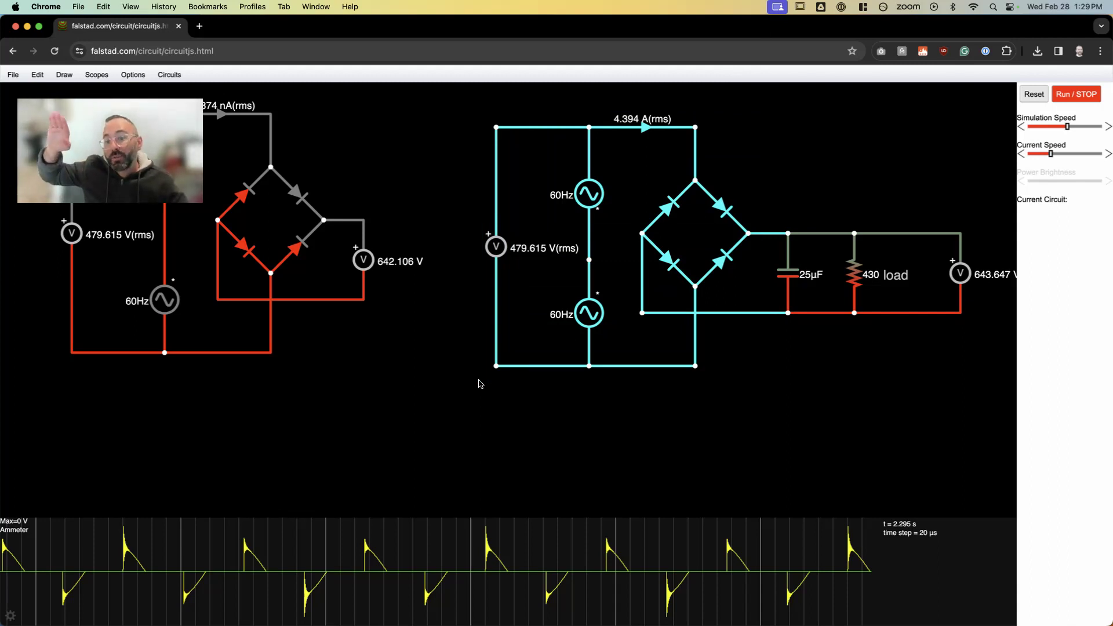
{"action": "left_click", "coordinate": [609, 99]}
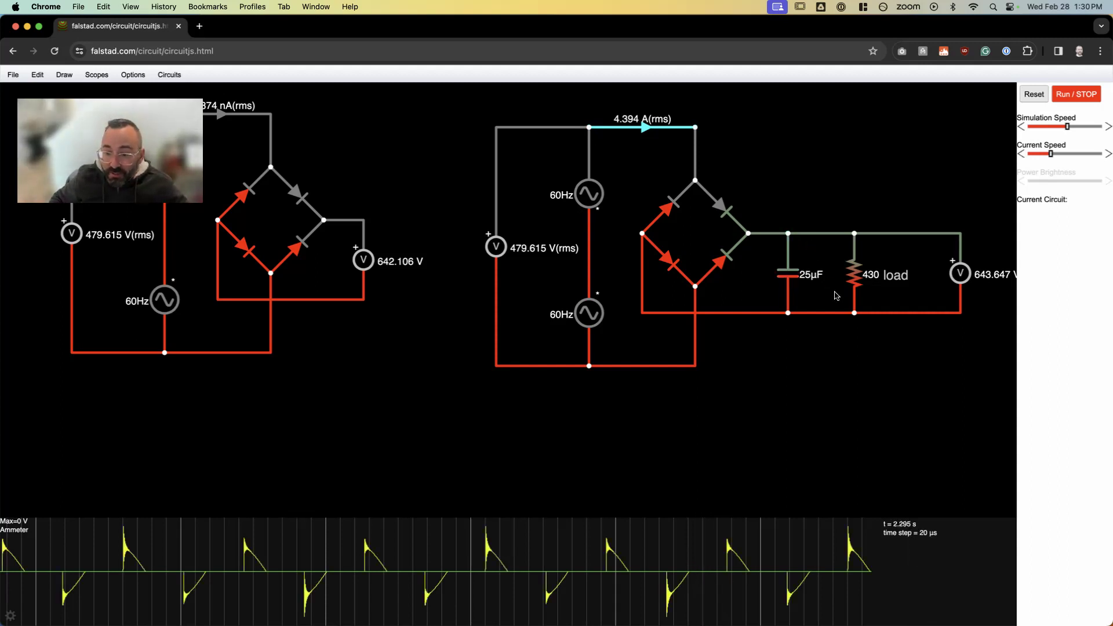
{"action": "left_click_drag", "start_coordinate": [755, 169], "coordinate": [632, 285]}
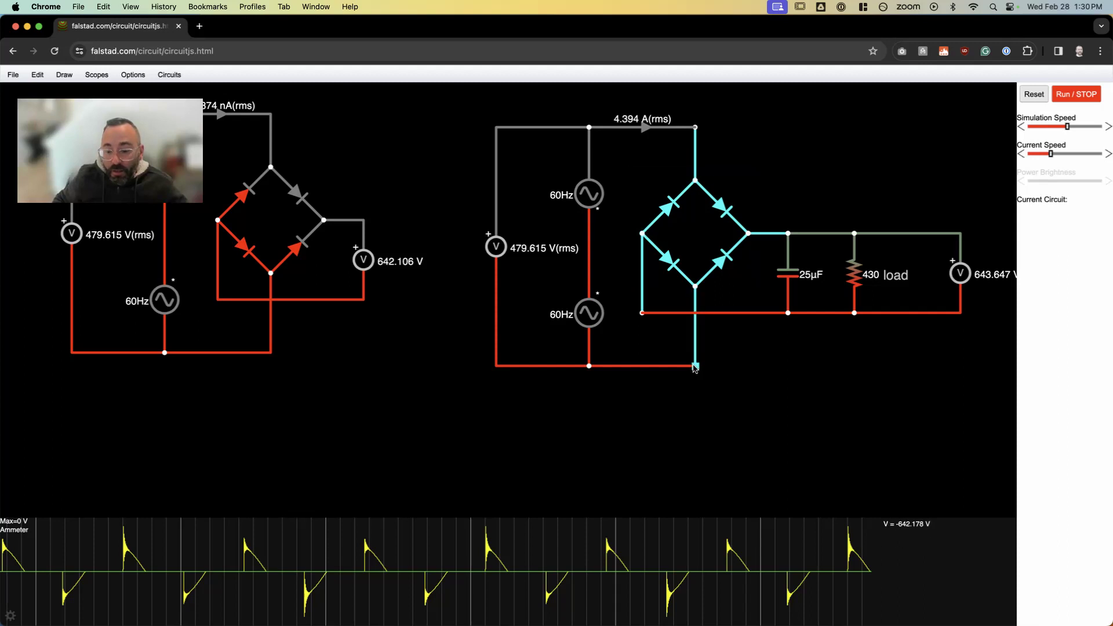
{"action": "left_click", "coordinate": [730, 150]}
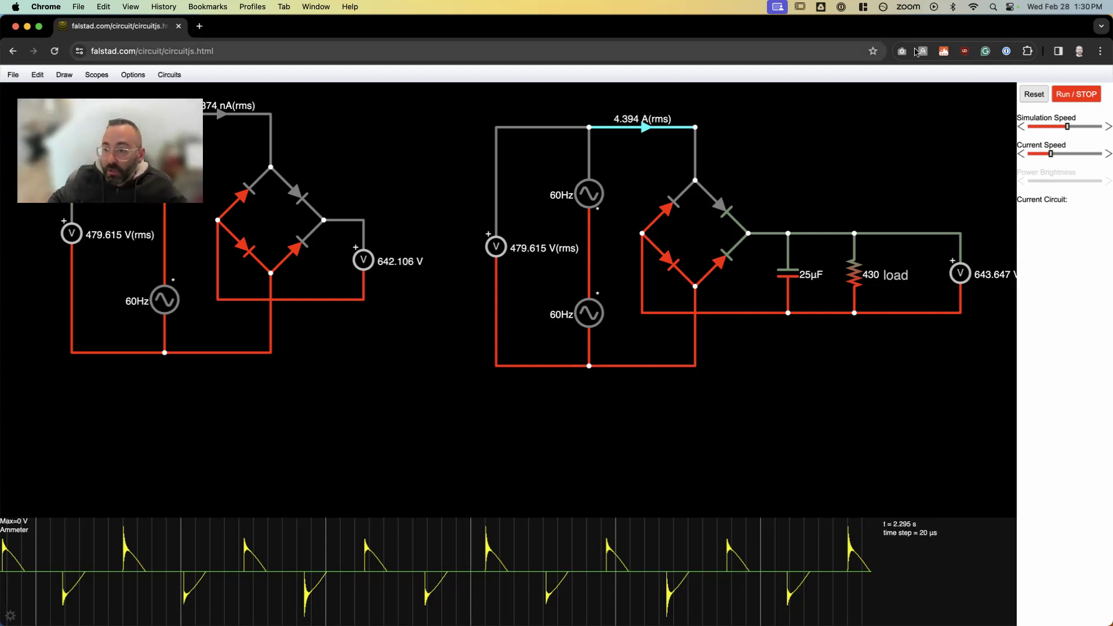
Run the simulation at reduced simulation and current speeds to observe the loaded circuit's input ammeter, and pause it
{"action": "left_click", "coordinate": [1084, 93]}
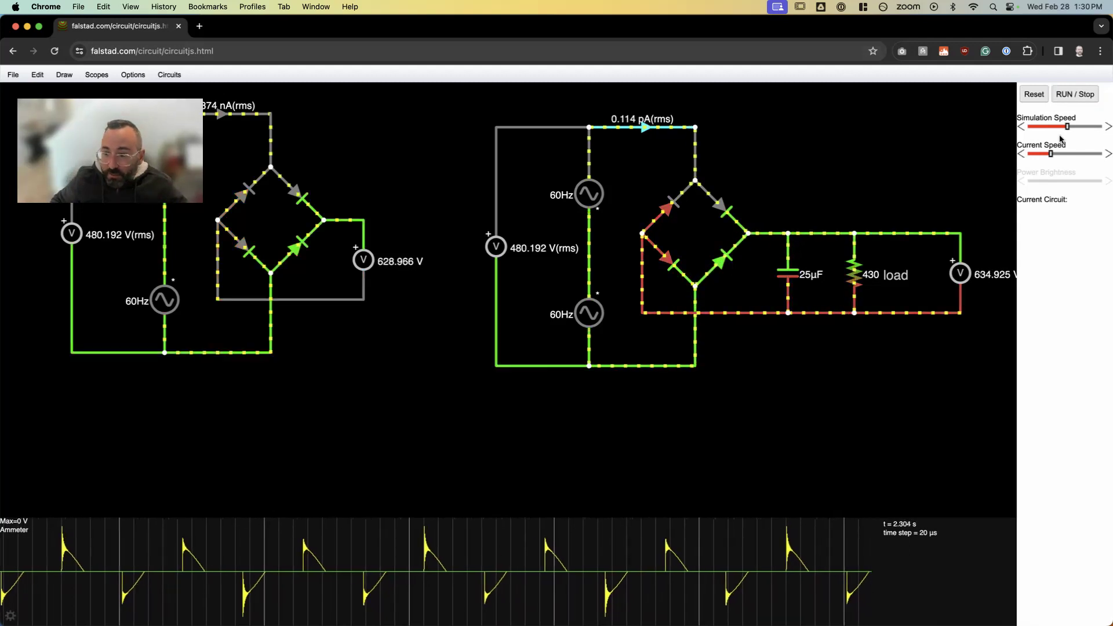
{"action": "left_click_drag", "start_coordinate": [1051, 154], "coordinate": [1052, 131]}
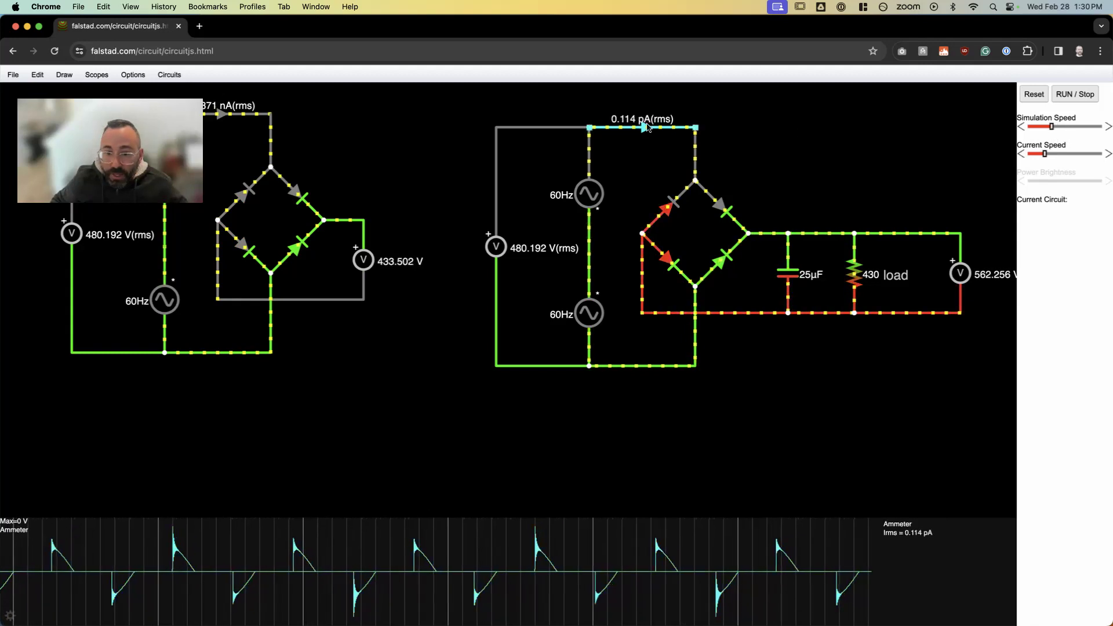
{"action": "mouse_move", "coordinate": [794, 271]}
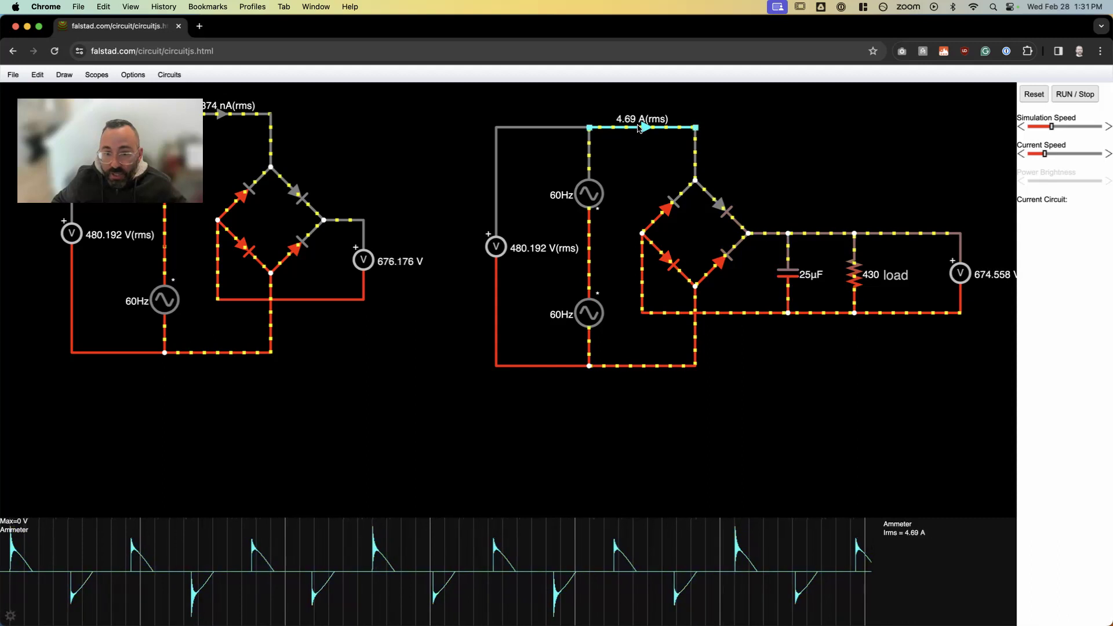
{"action": "left_click", "coordinate": [1053, 90]}
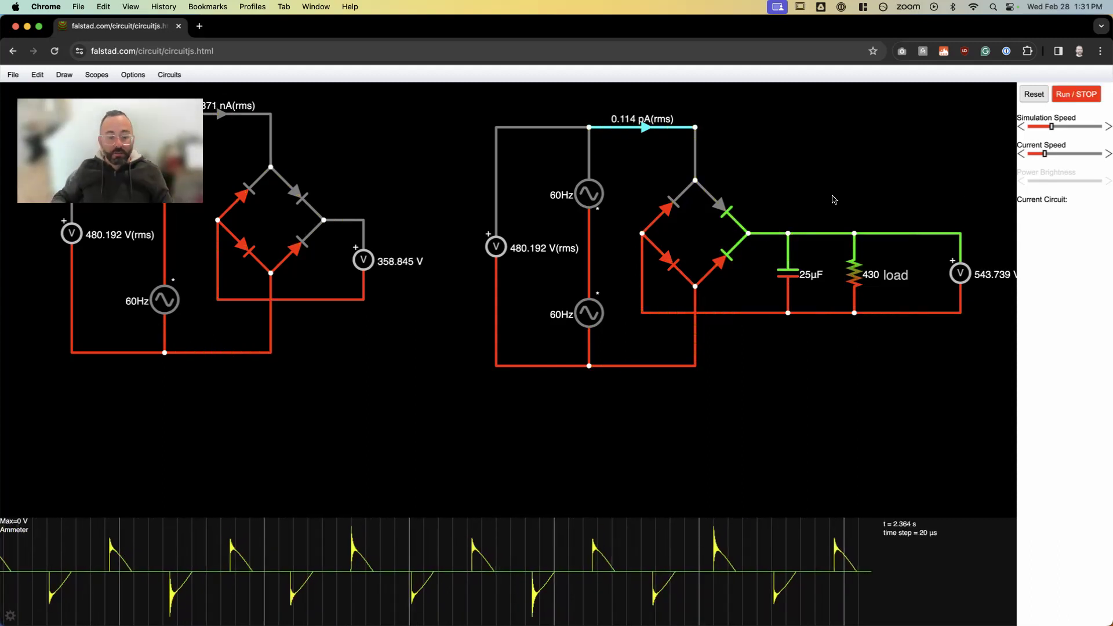
Add the loaded circuit's input voltmeter to the existing scope alongside the input current trace
{"action": "mouse_move", "coordinate": [479, 560]}
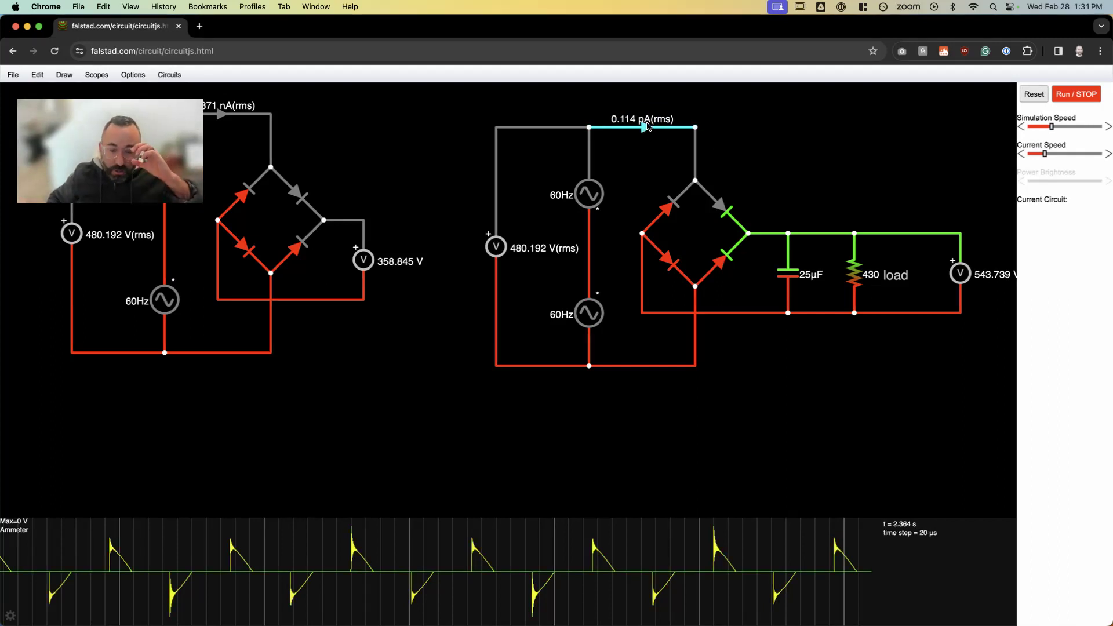
{"action": "left_click_drag", "start_coordinate": [538, 155], "coordinate": [600, 328]}
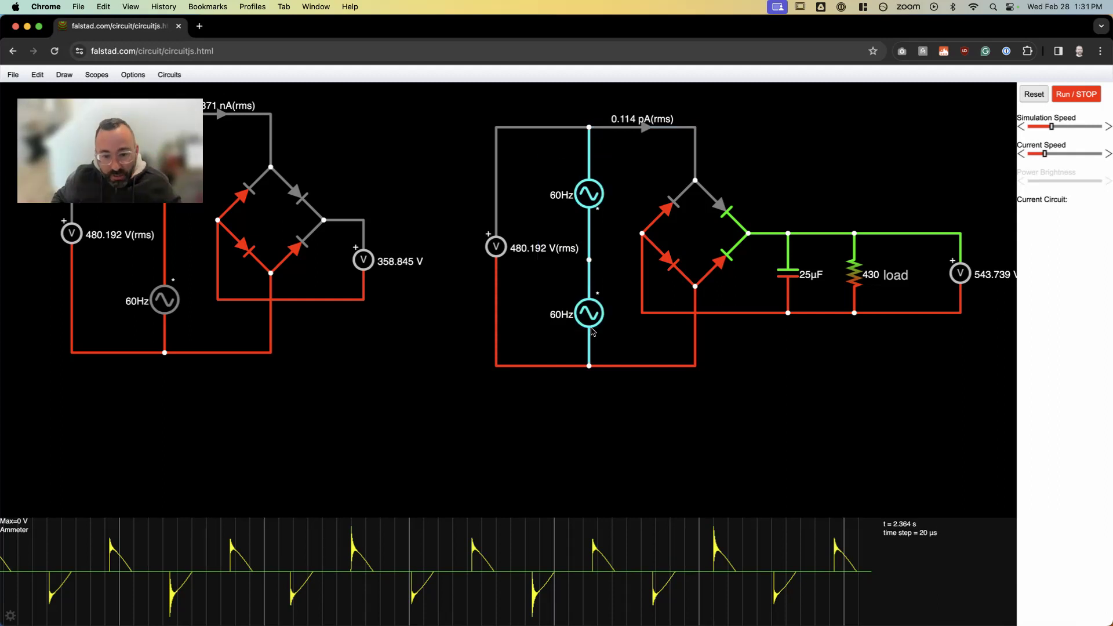
{"action": "left_click", "coordinate": [557, 418]}
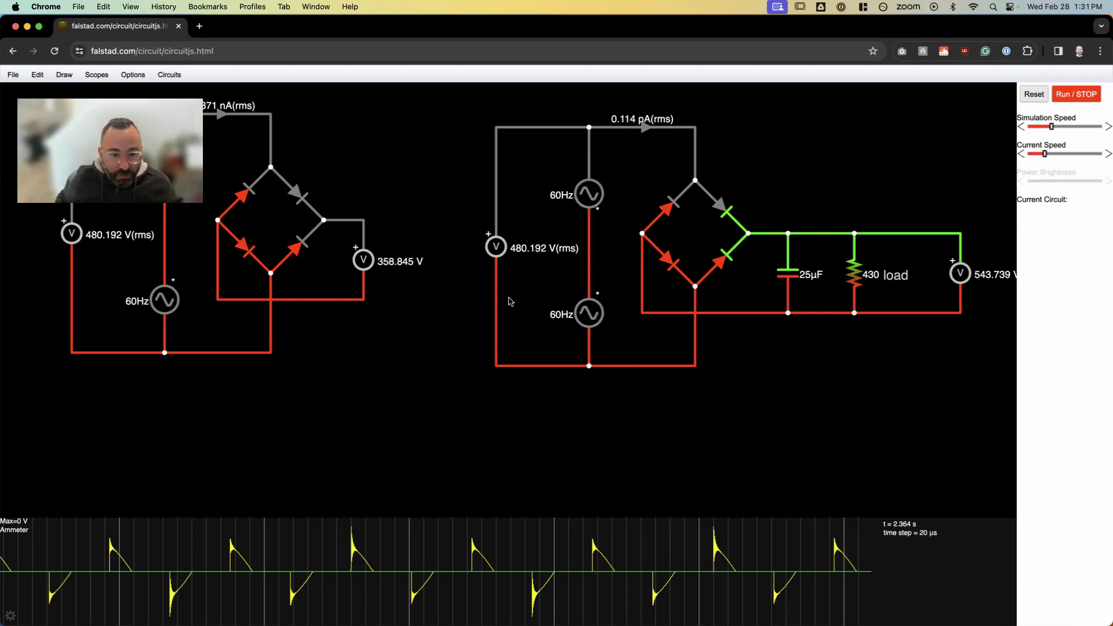
{"action": "right_click", "coordinate": [499, 248]}
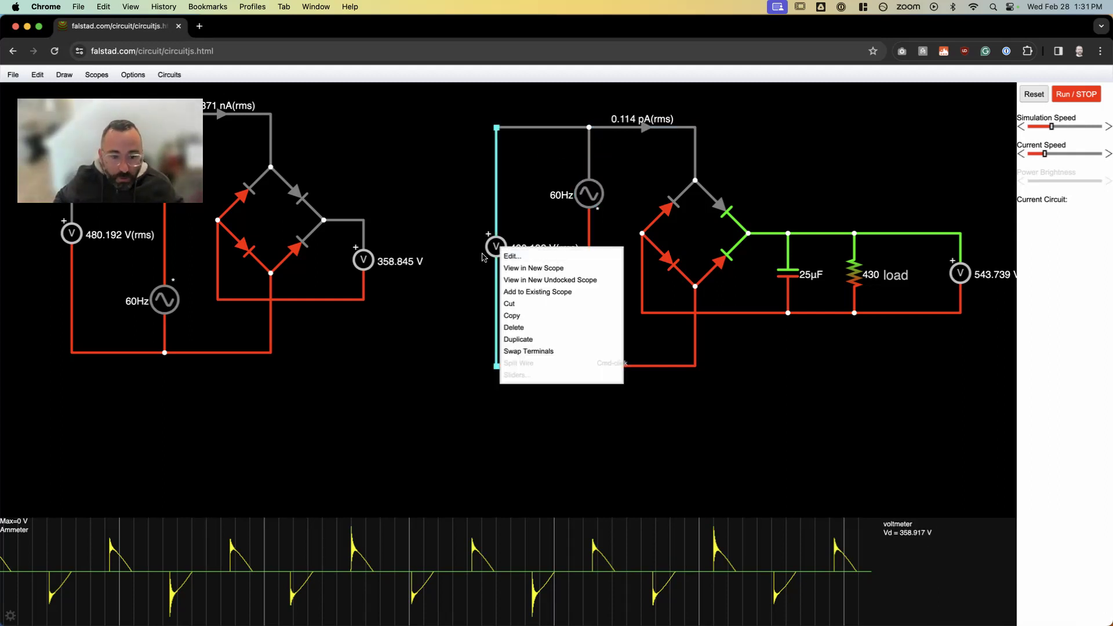
{"action": "left_click", "coordinate": [497, 250]}
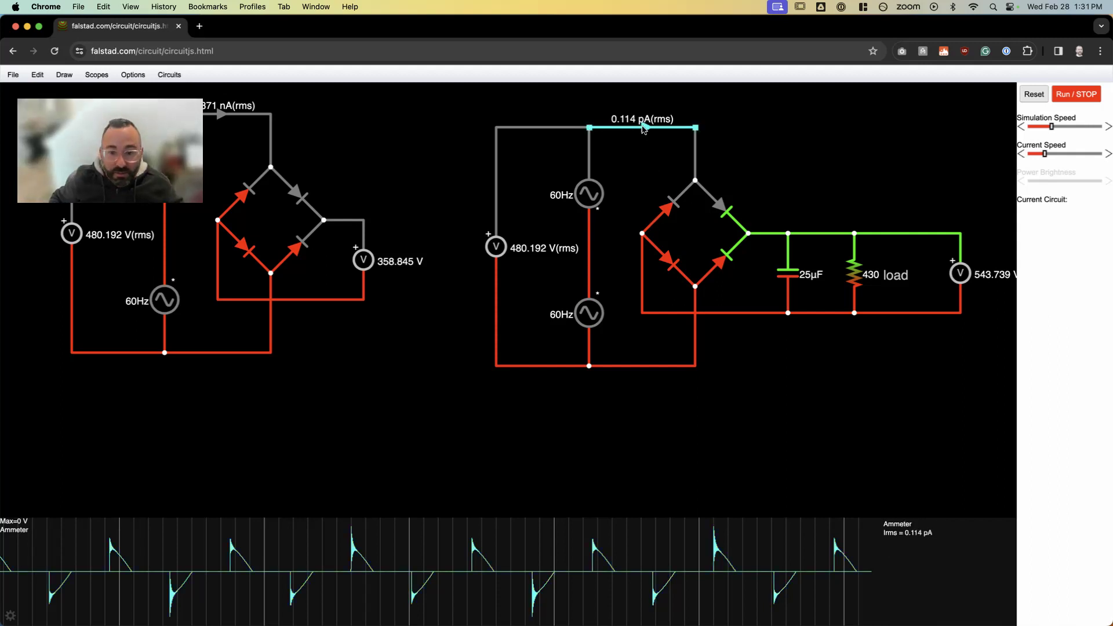
{"action": "right_click", "coordinate": [497, 249]}
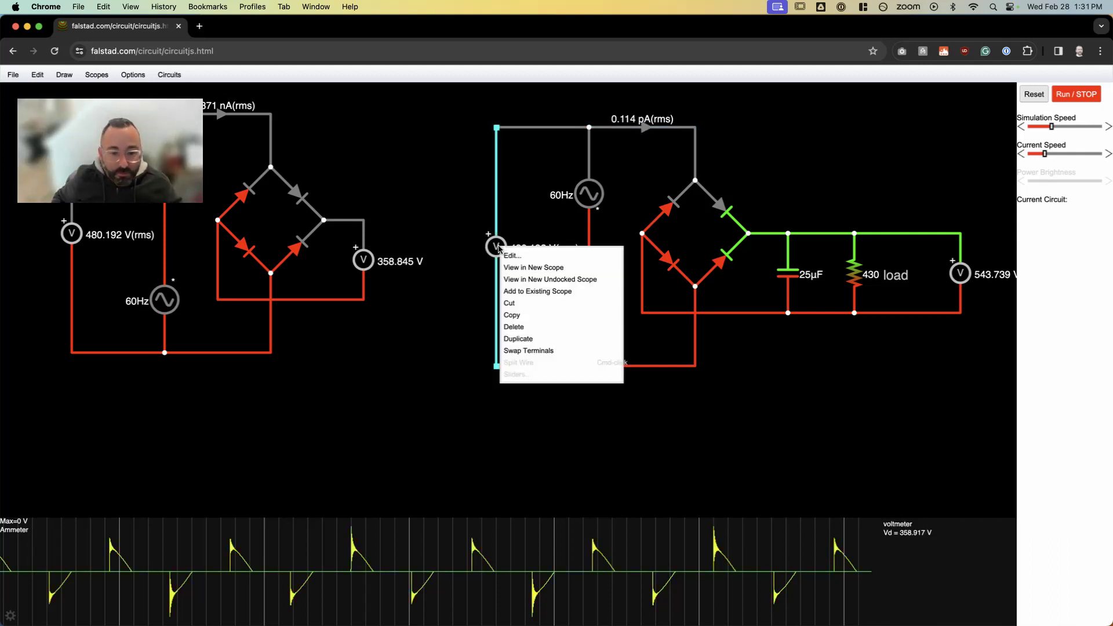
{"action": "left_click", "coordinate": [562, 292]}
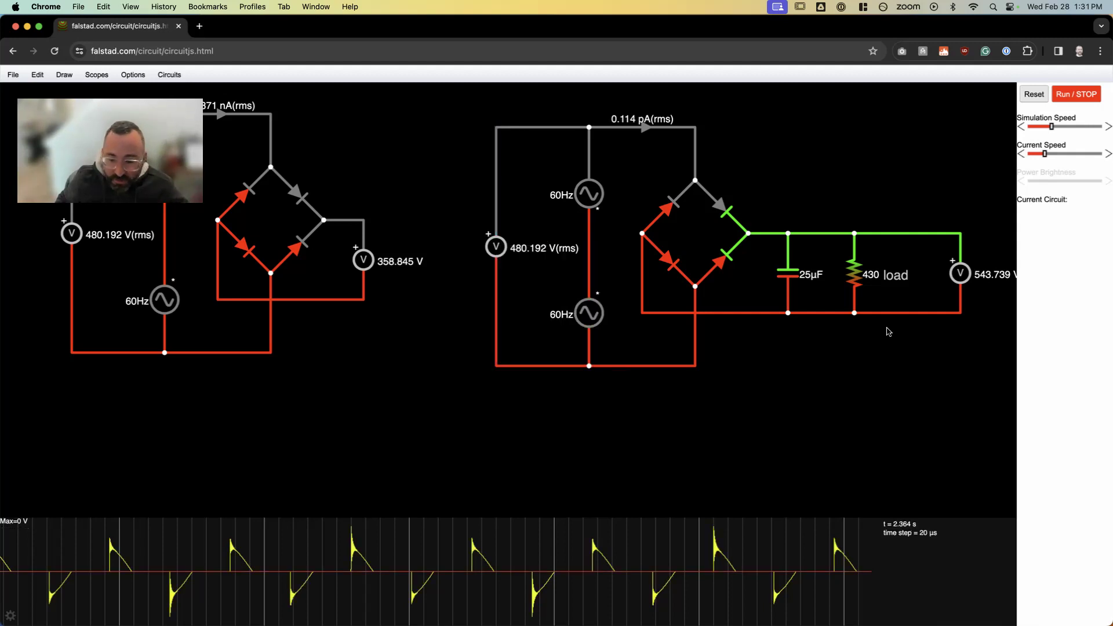
Run the simulation at a higher speed to plot the input voltage against the current pulses, and pause it to inspect the waveforms
{"action": "left_click", "coordinate": [1078, 95]}
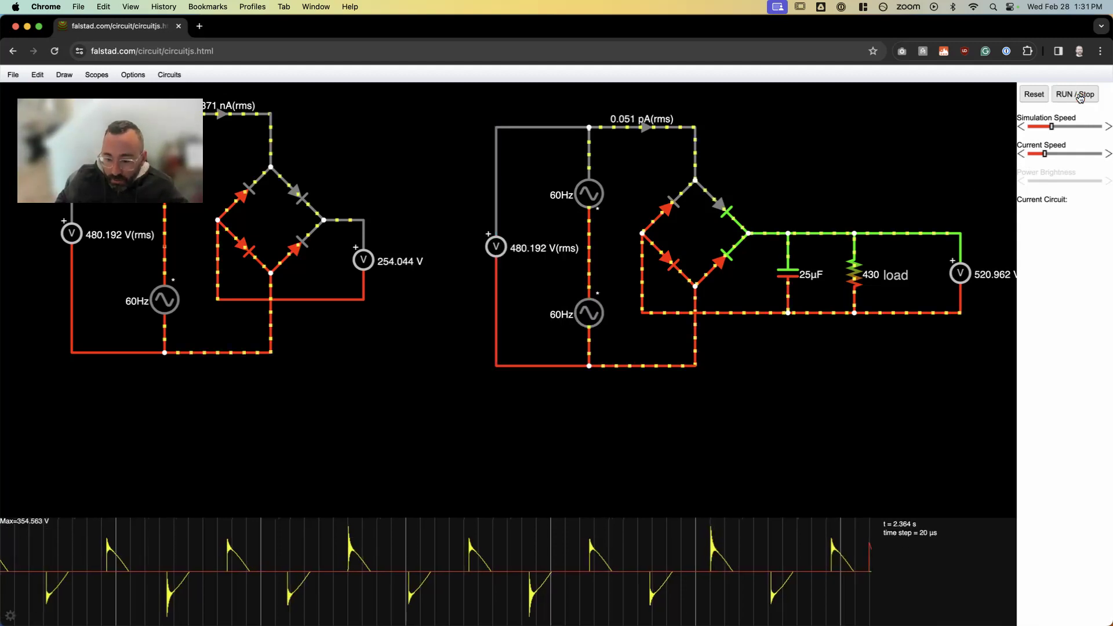
{"action": "left_click", "coordinate": [1060, 126]}
{"action": "left_click_drag", "start_coordinate": [1060, 126], "coordinate": [1075, 127]}
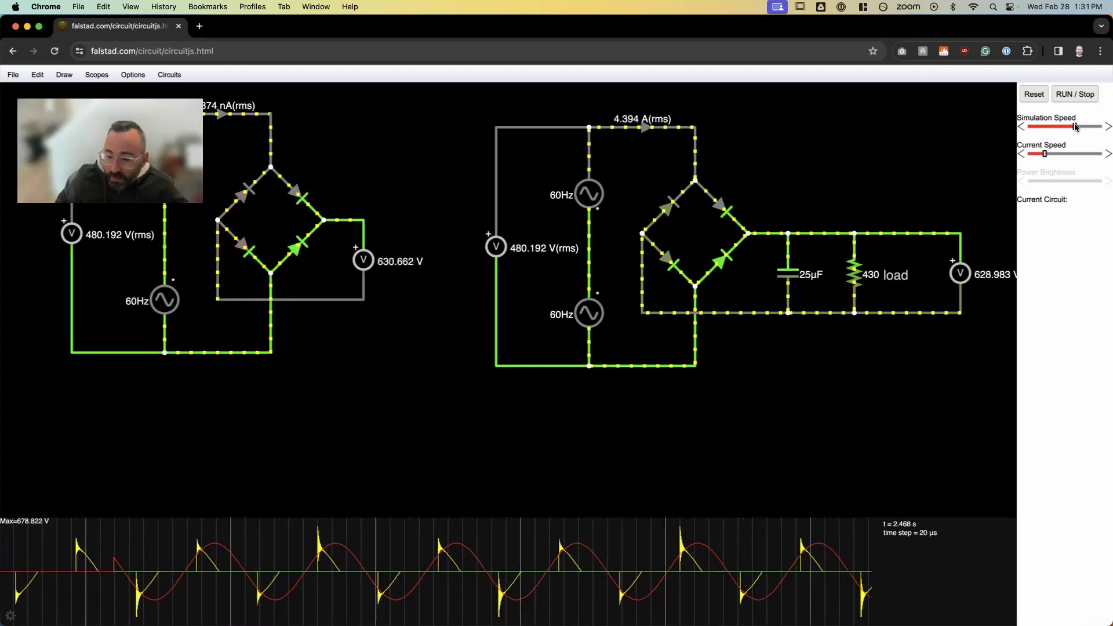
{"action": "left_click", "coordinate": [1075, 94]}
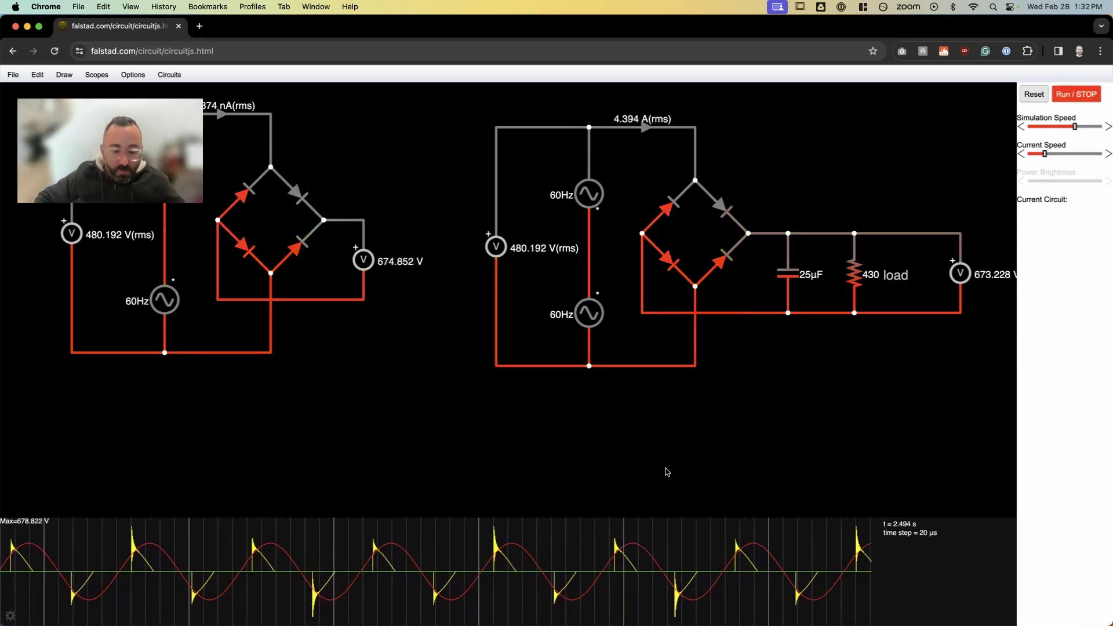
{"action": "mouse_move", "coordinate": [574, 556]}
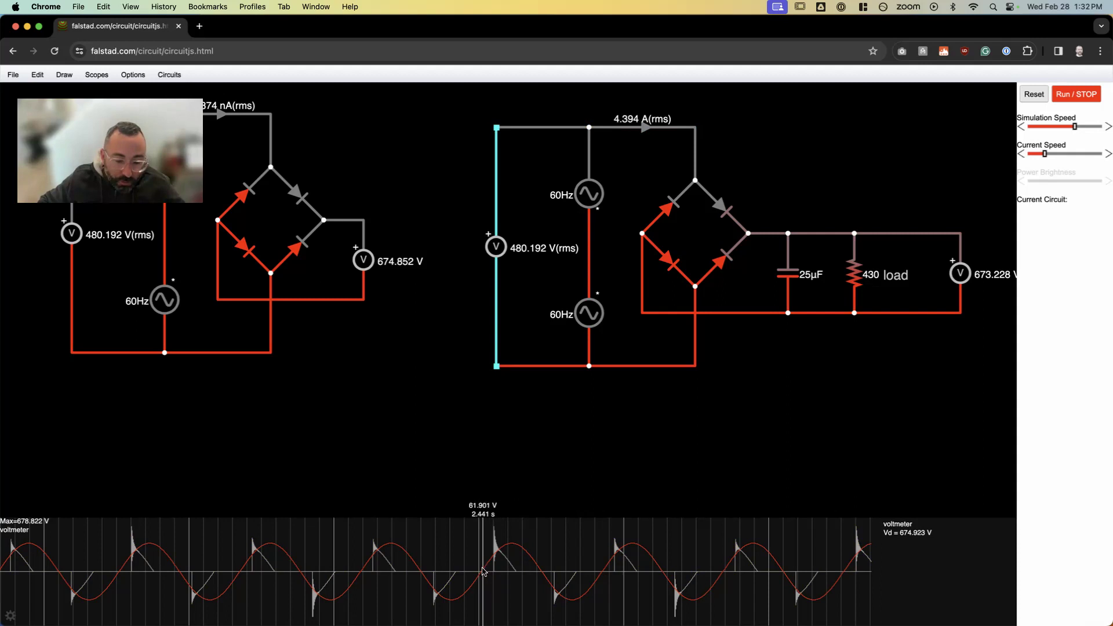